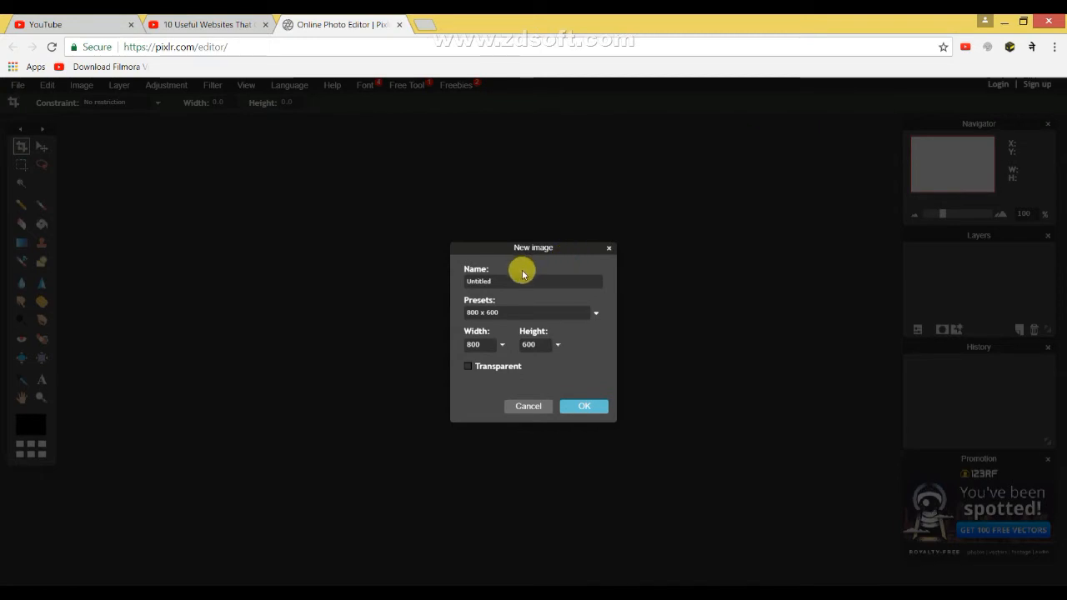
Create a blank 800 x 600 image named Untitled and move its window toward the middle of the workspace.
left_click_drag(507, 249, 489, 224)
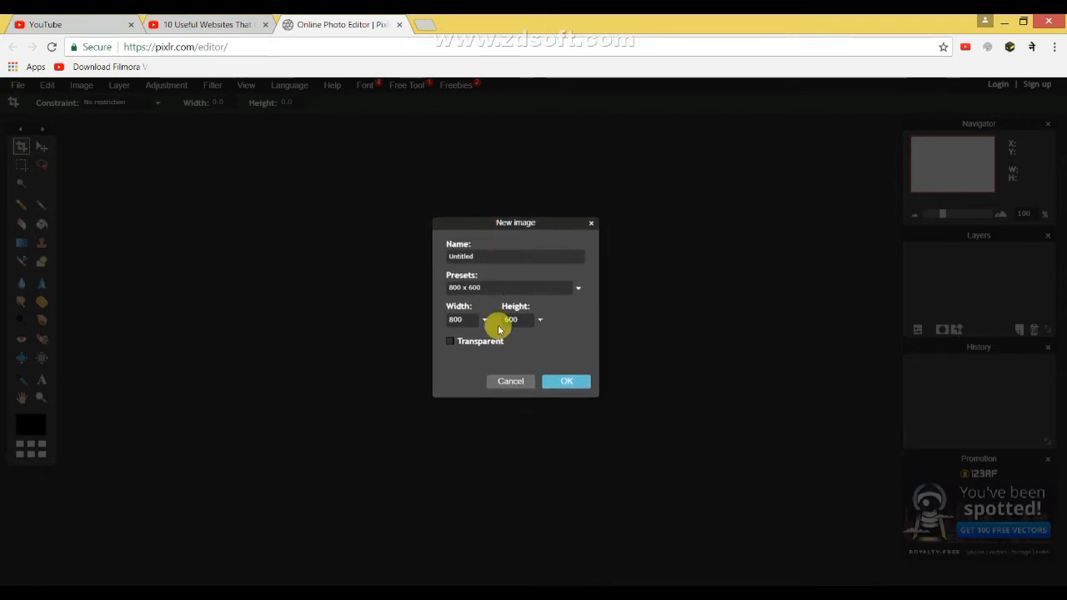
left_click(572, 383)
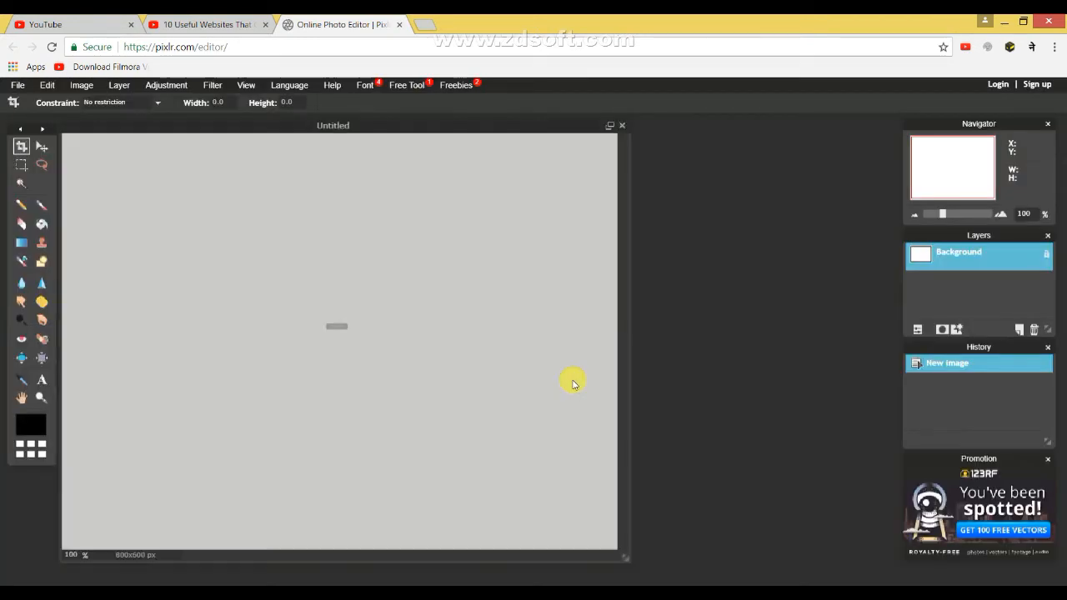
left_click_drag(345, 125, 481, 124)
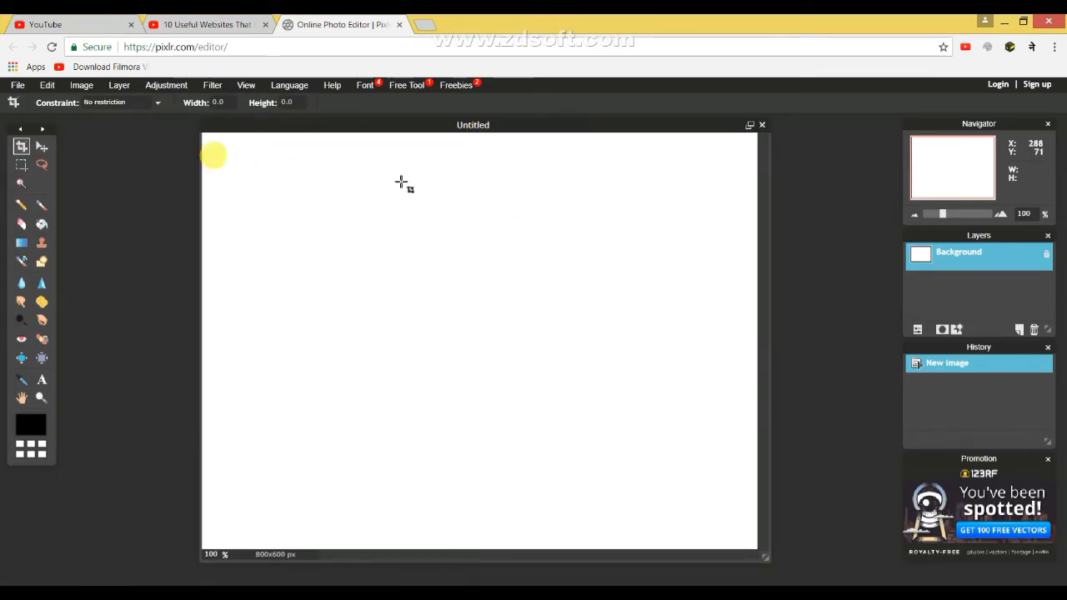
Examine the editor's available file, edit, image, layer, adjustment, filter, view, font and freebie commands without applying any.
left_click(18, 86)
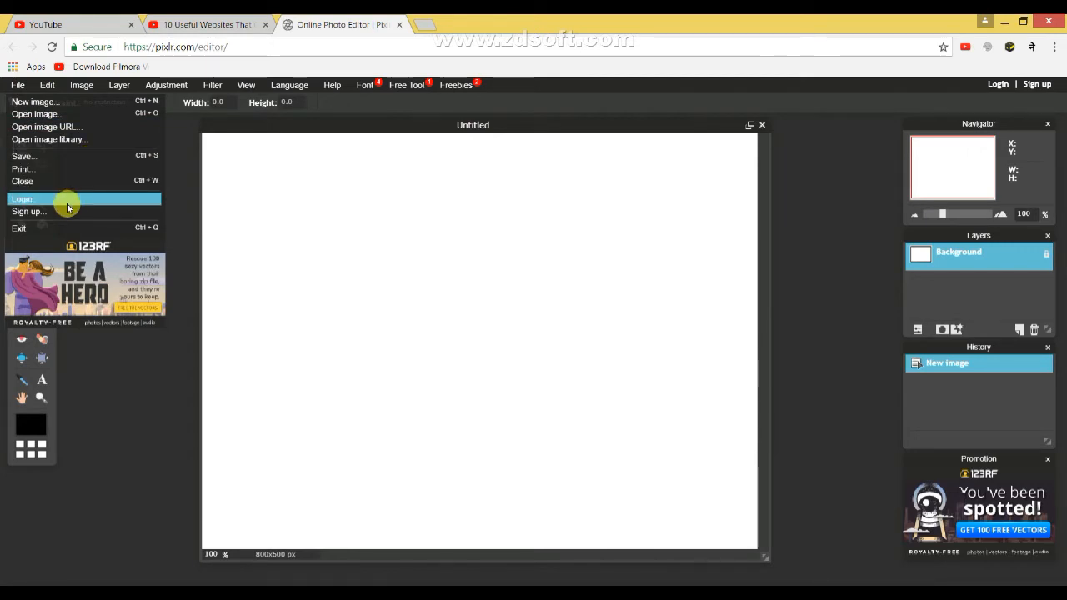
mouse_move(43, 83)
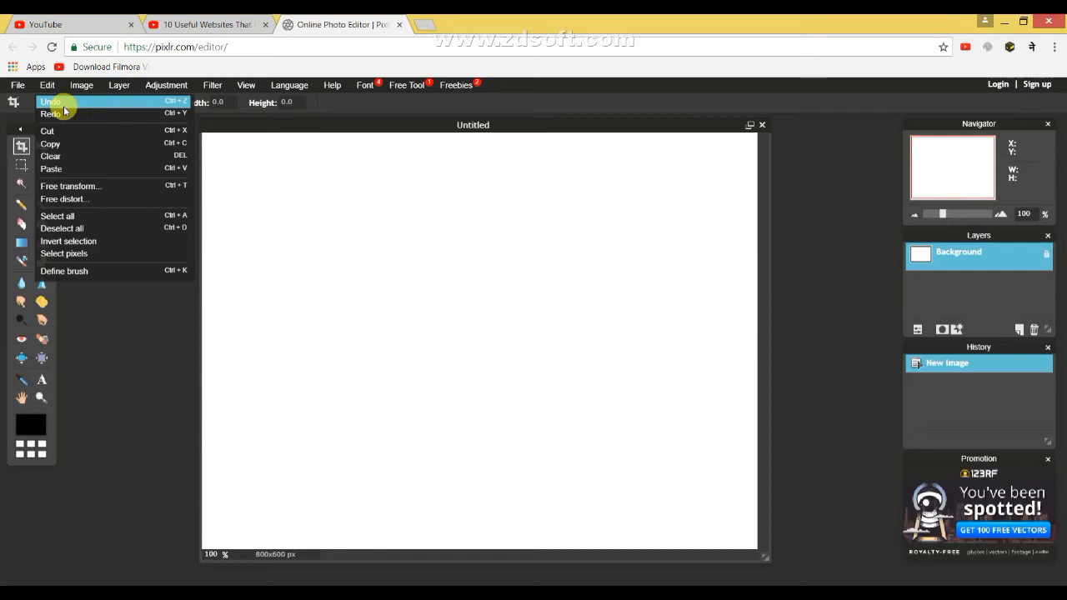
left_click(80, 87)
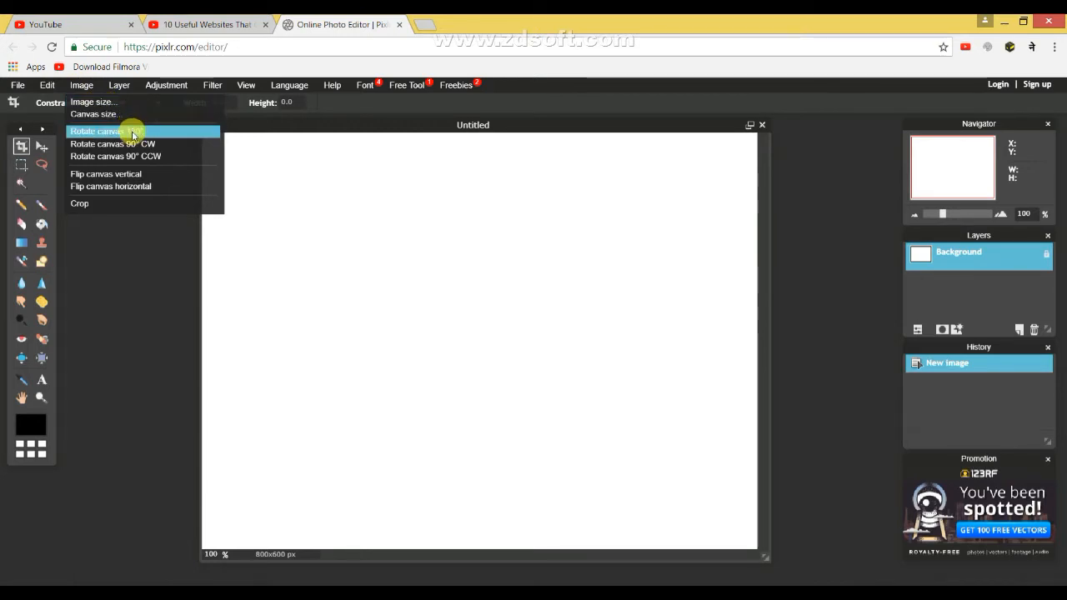
left_click(119, 87)
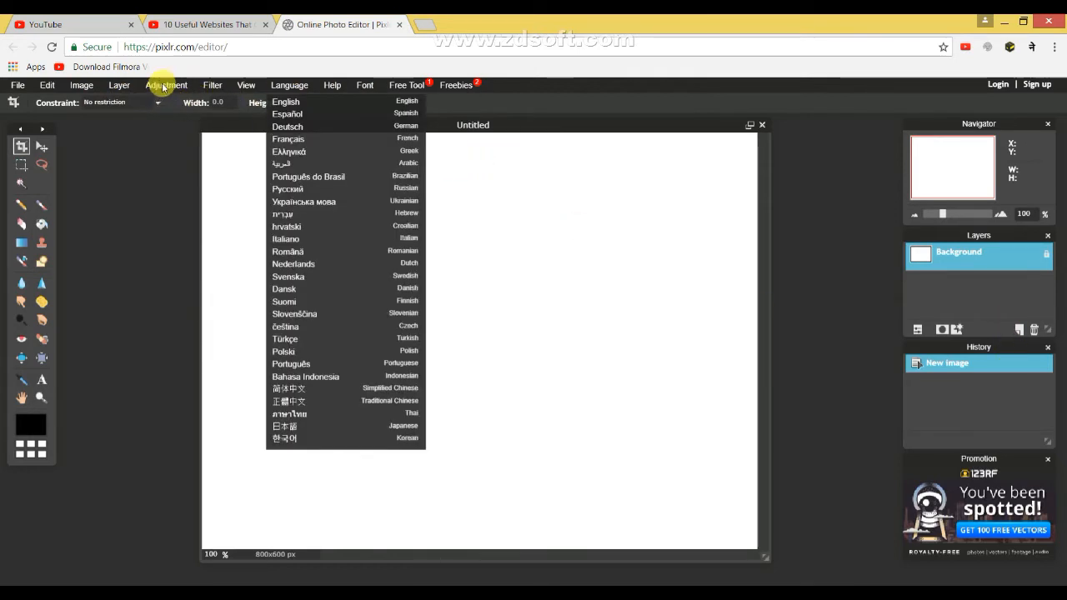
mouse_move(162, 87)
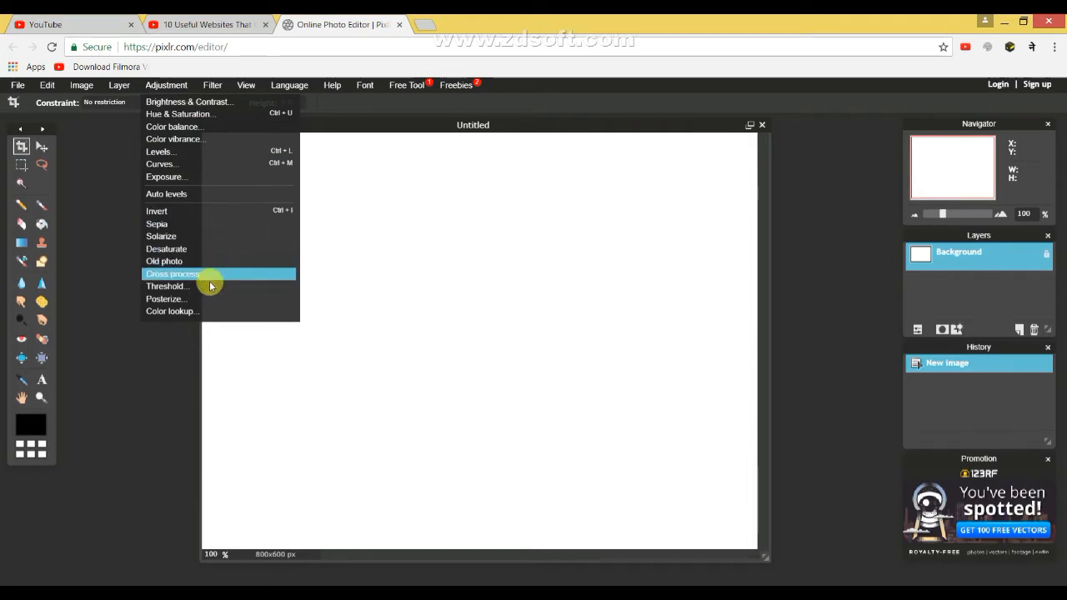
mouse_move(209, 94)
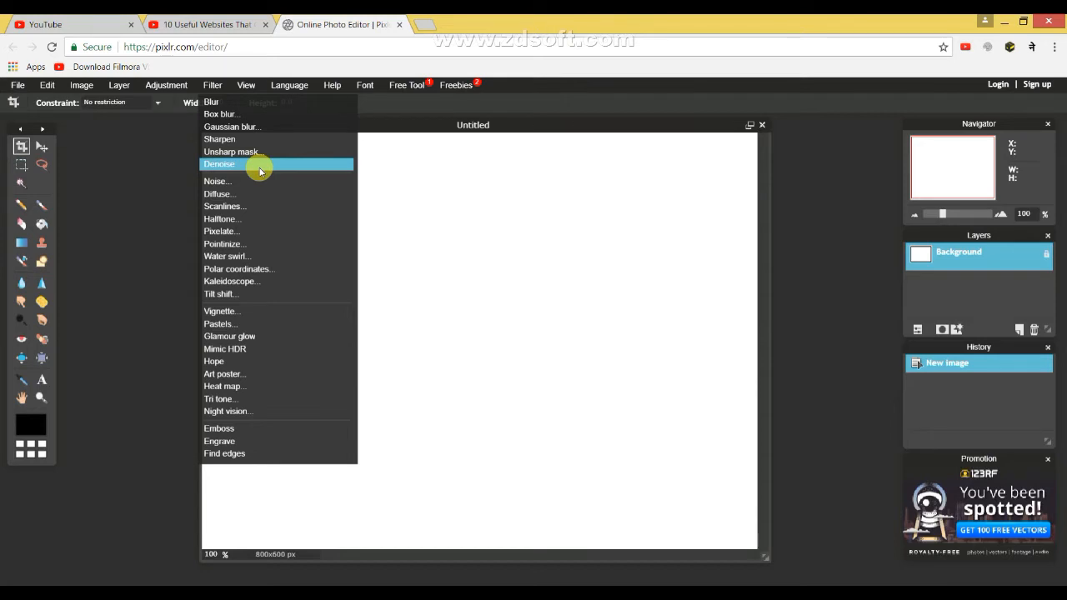
mouse_move(255, 92)
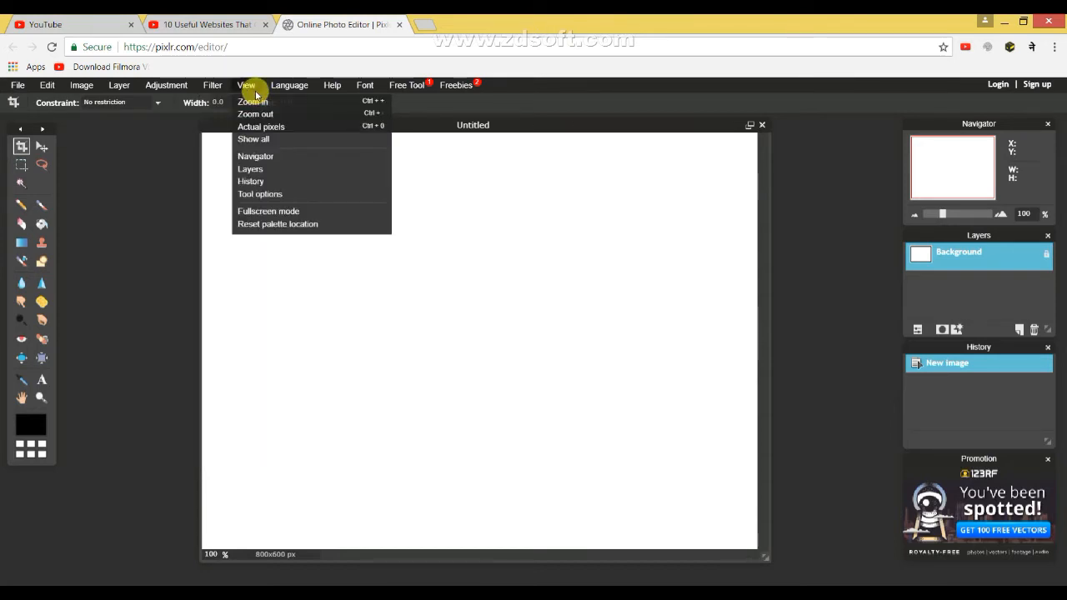
mouse_move(369, 96)
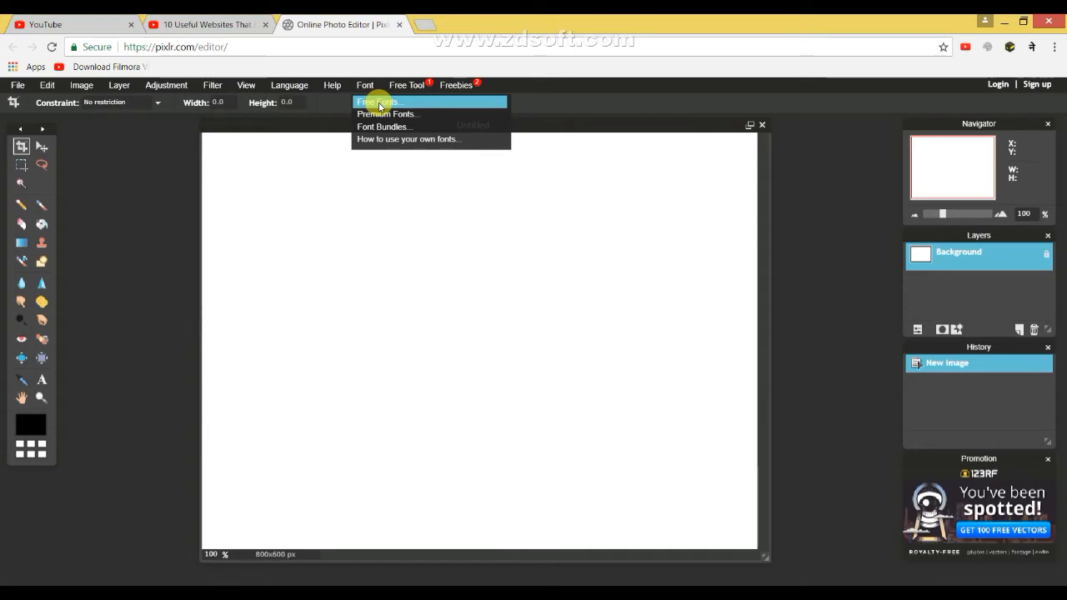
mouse_move(428, 90)
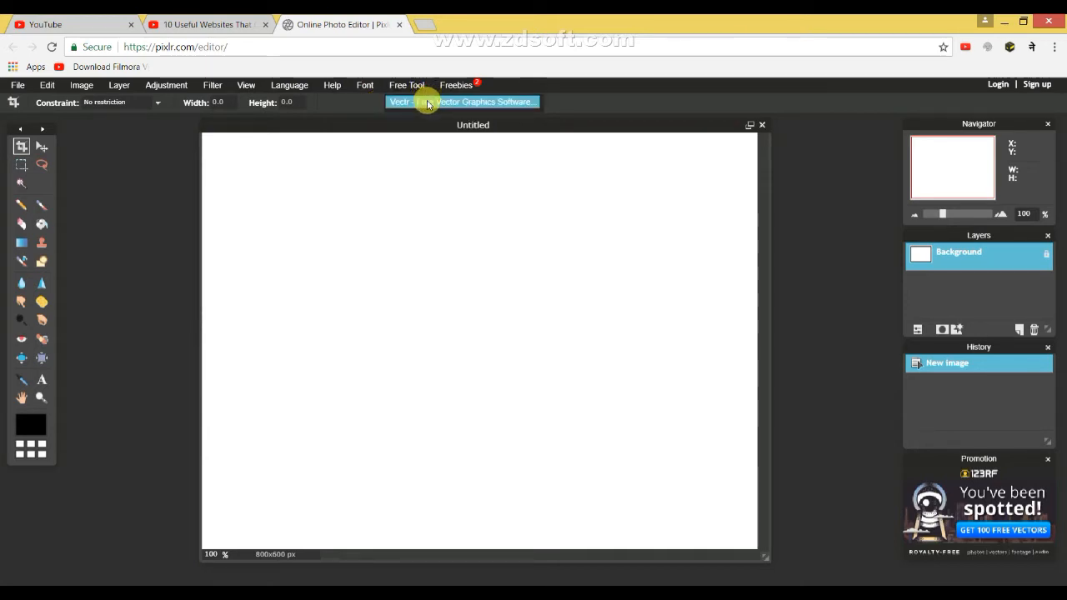
mouse_move(467, 86)
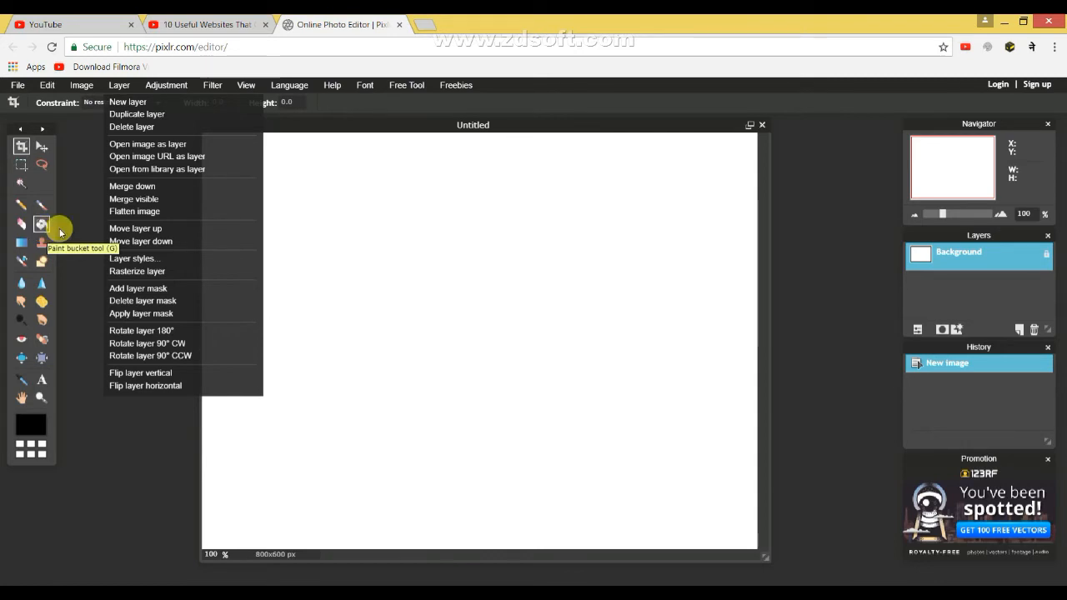
left_click(851, 150)
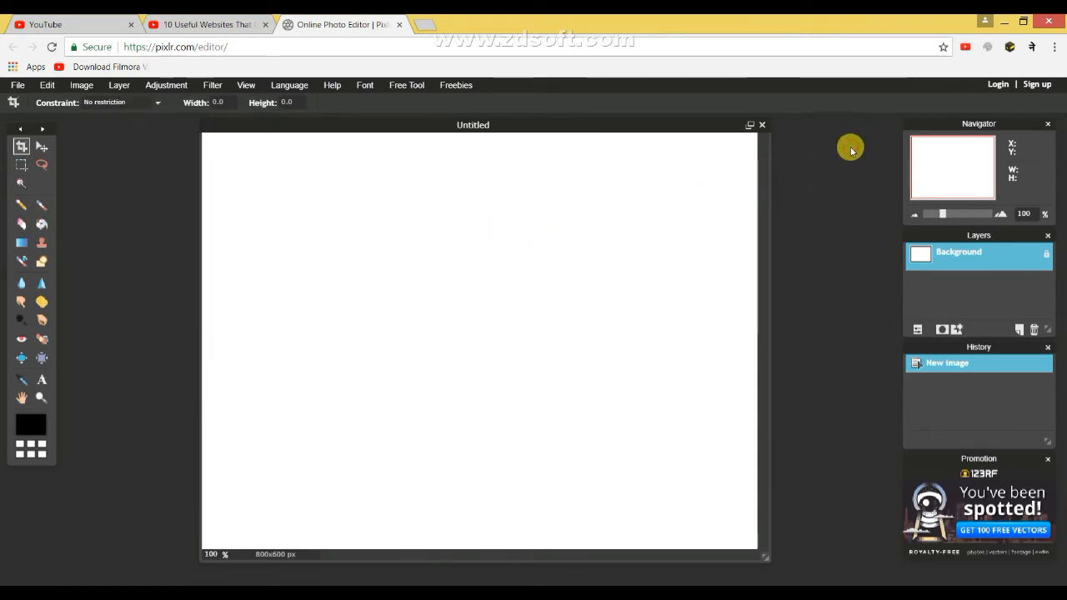
Open the "argentina world cup flag tattoo" photo from the desktop's New folder and place its window over the blank canvas.
left_click(18, 86)
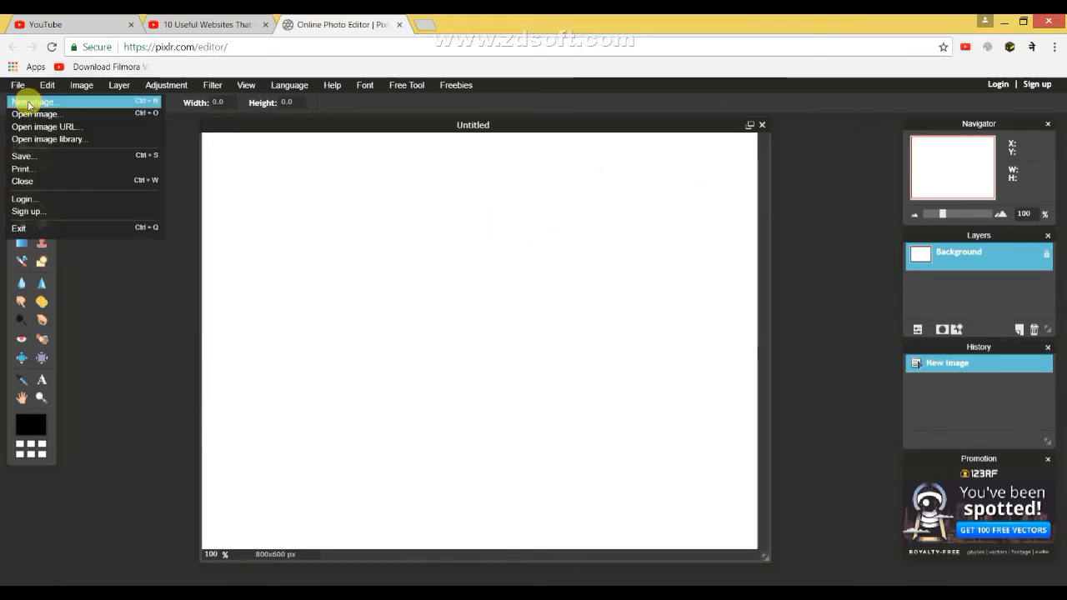
left_click(37, 114)
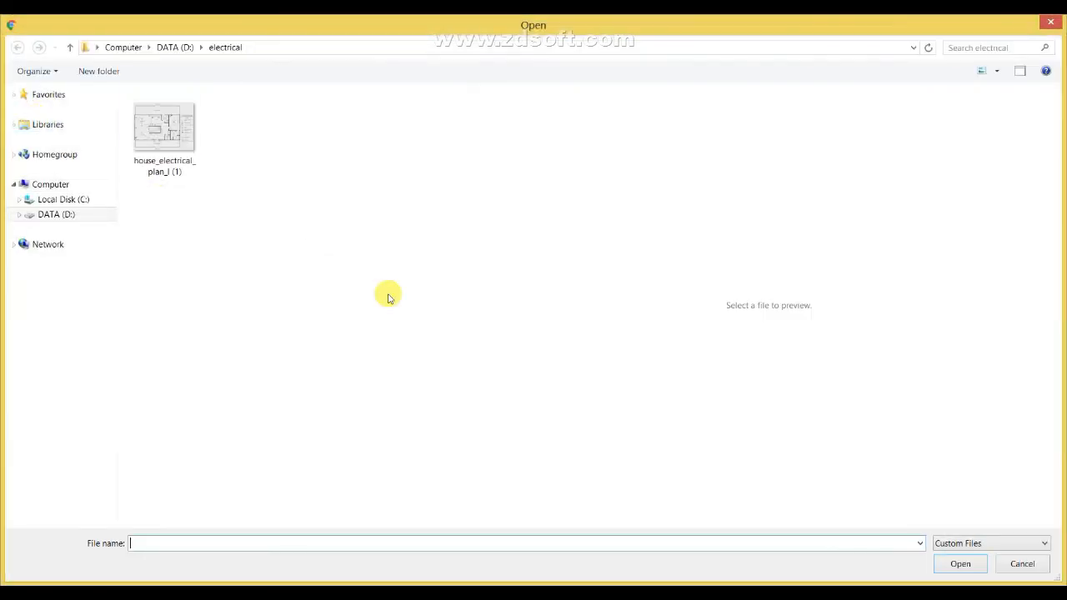
left_click(73, 48)
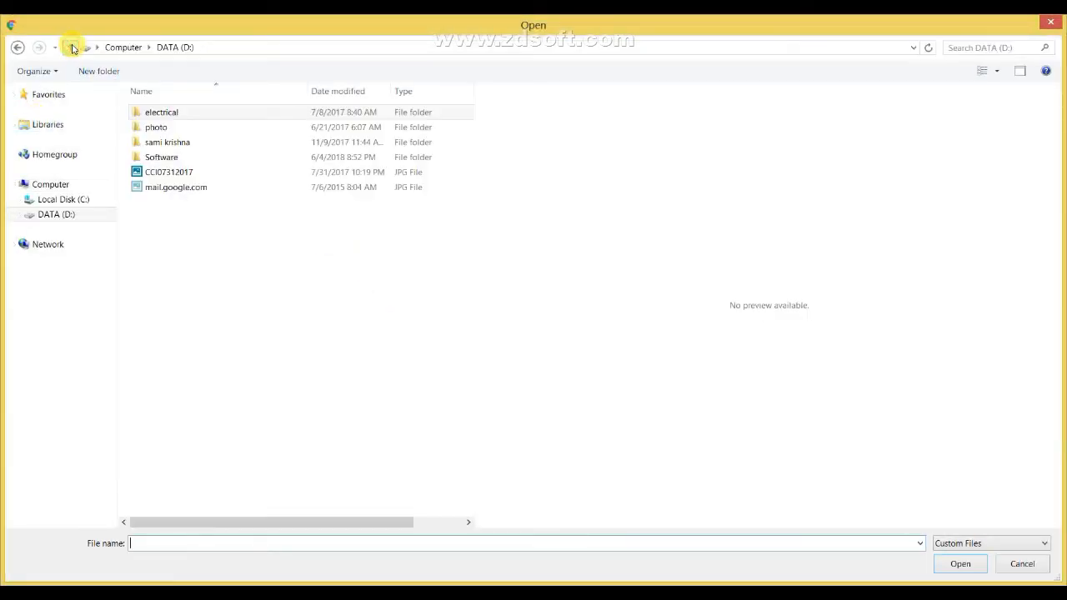
left_click(73, 47)
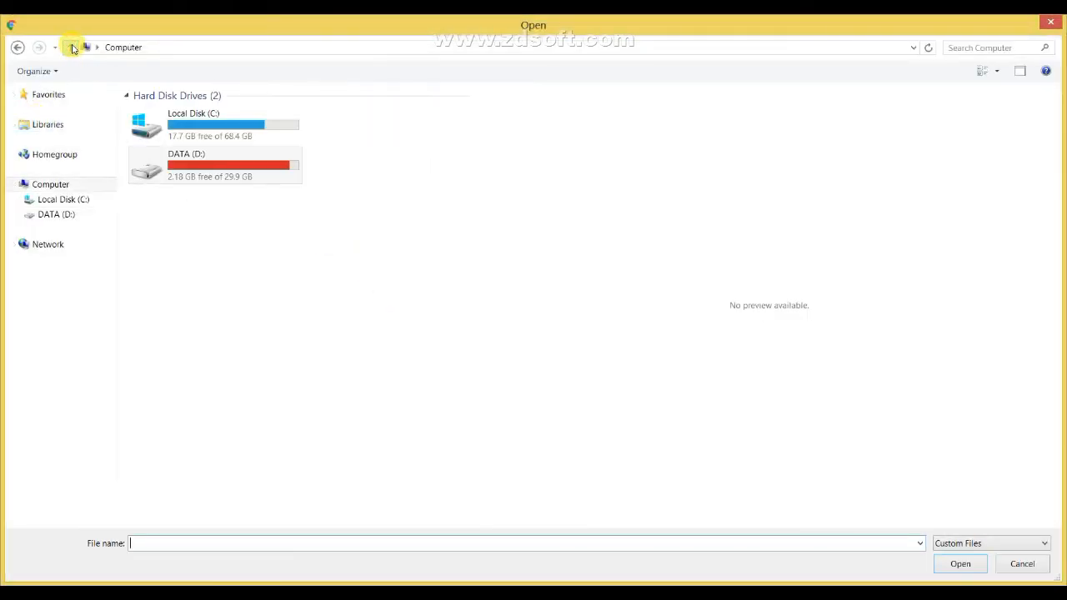
left_click(73, 48)
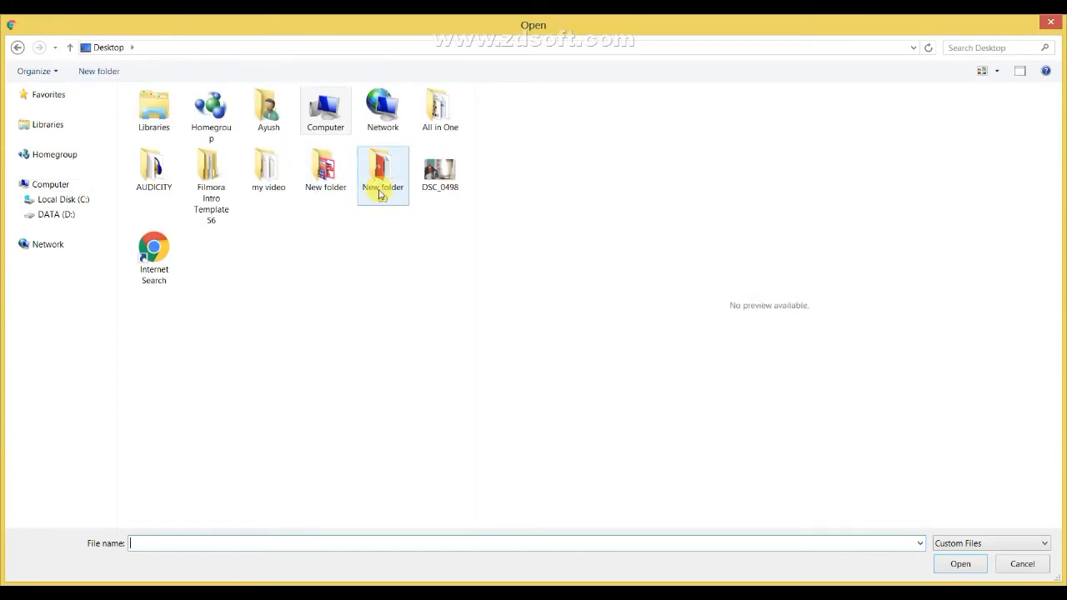
double_click(333, 183)
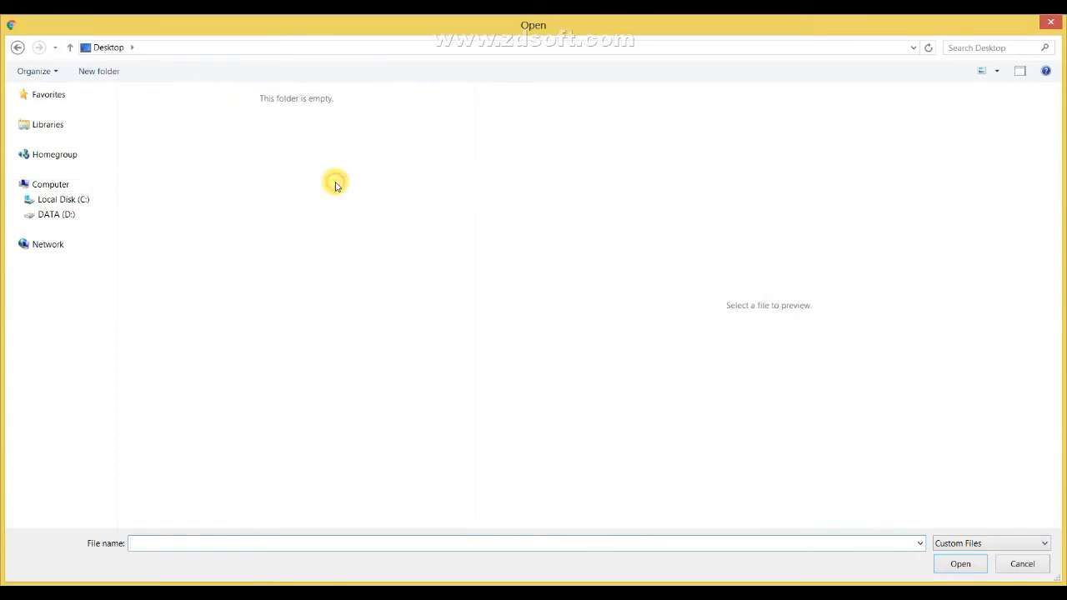
left_click(335, 186)
left_click_drag(467, 106, 472, 172)
left_click(349, 132)
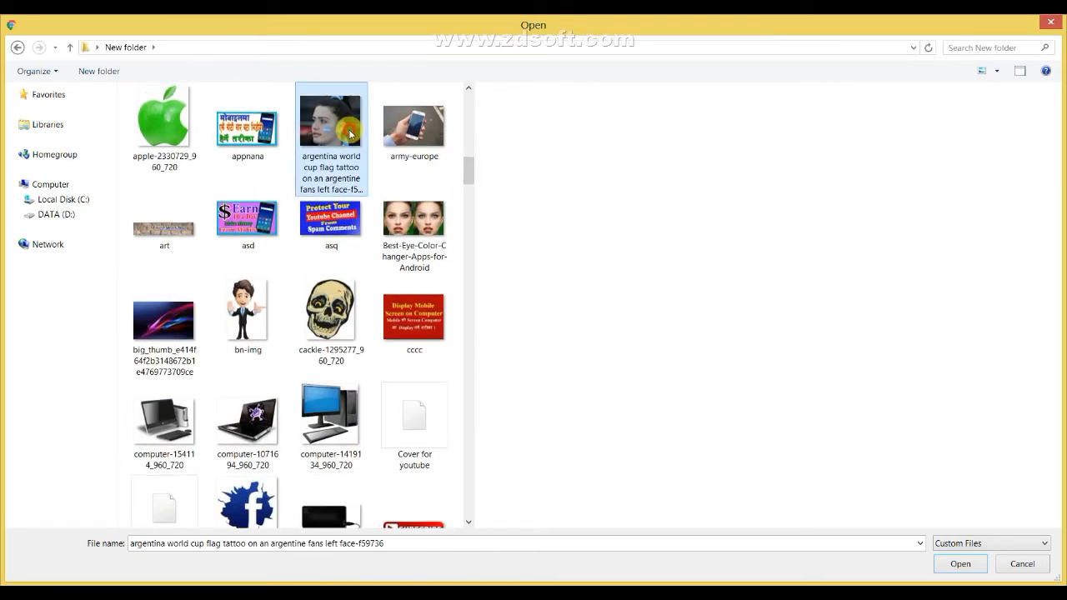
left_click(960, 565)
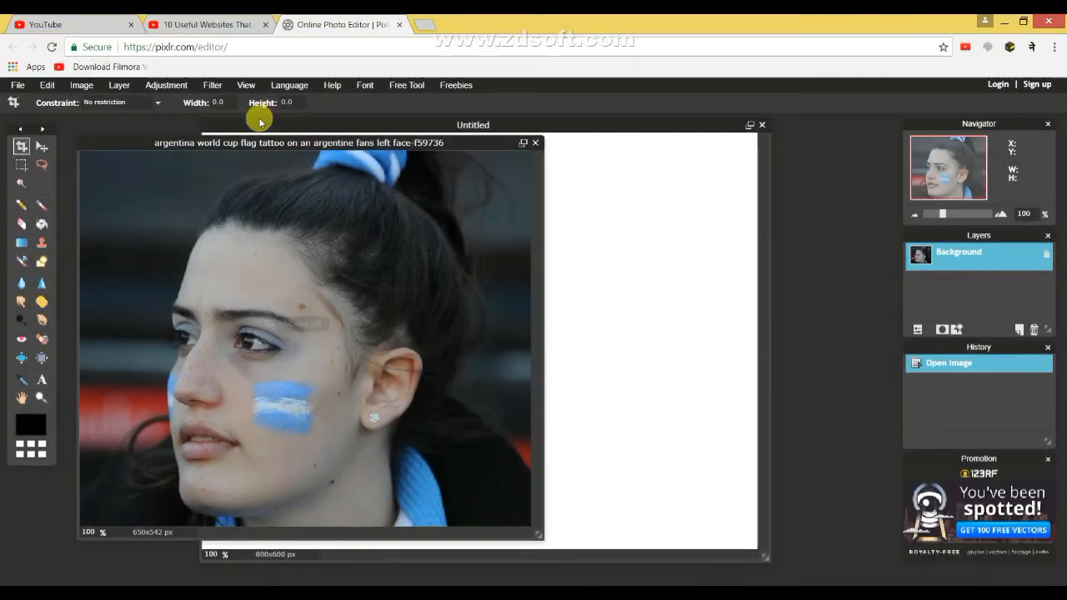
left_click_drag(273, 142, 414, 126)
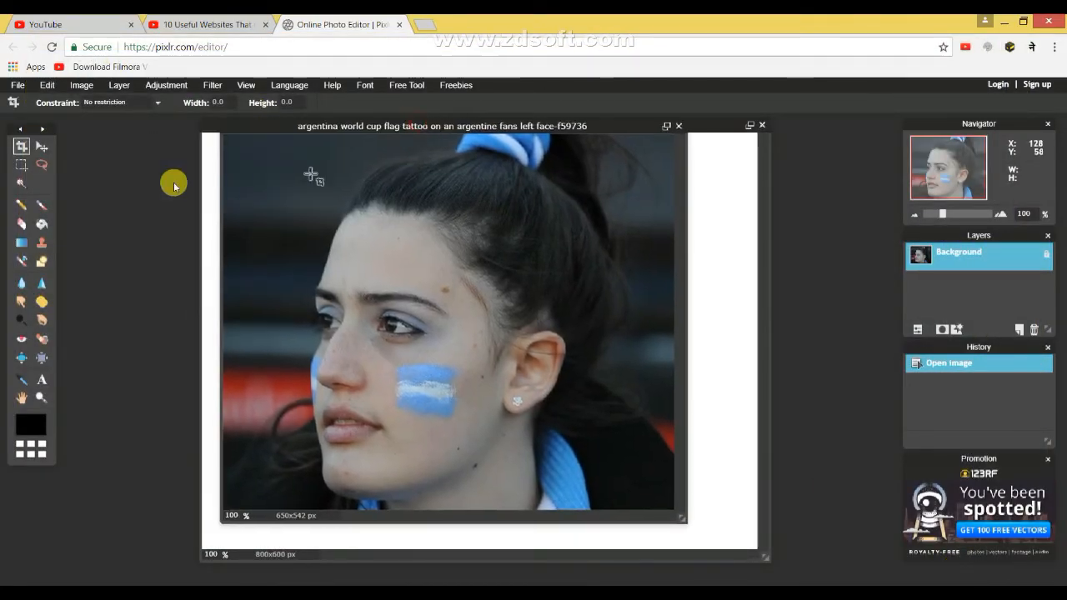
Try cropping the photo to about 477 x 503 px around the woman's face, and undo the crop.
left_click(22, 147)
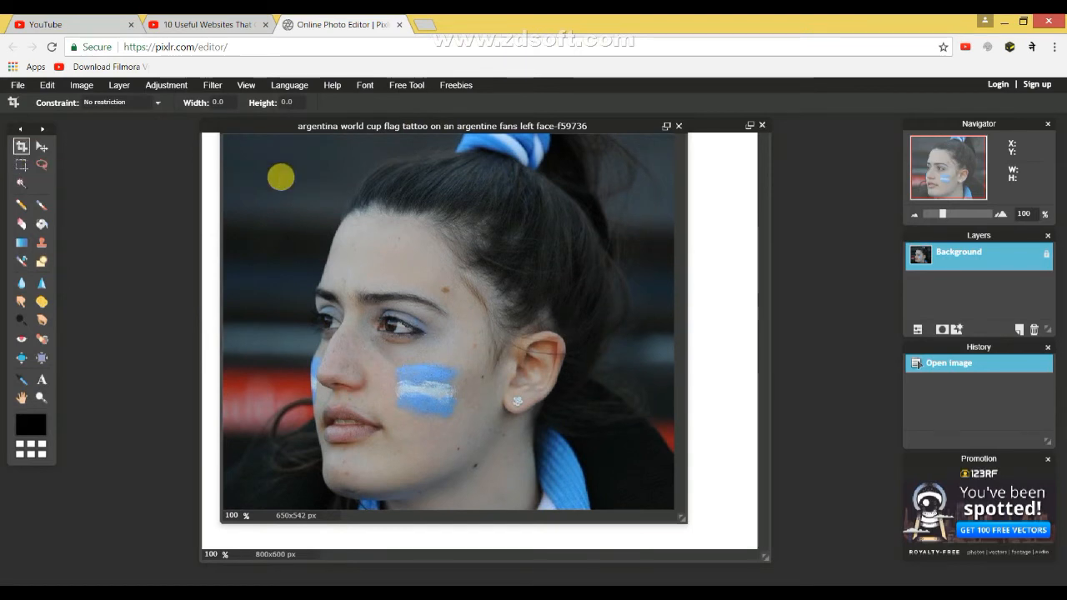
left_click_drag(302, 163, 636, 522)
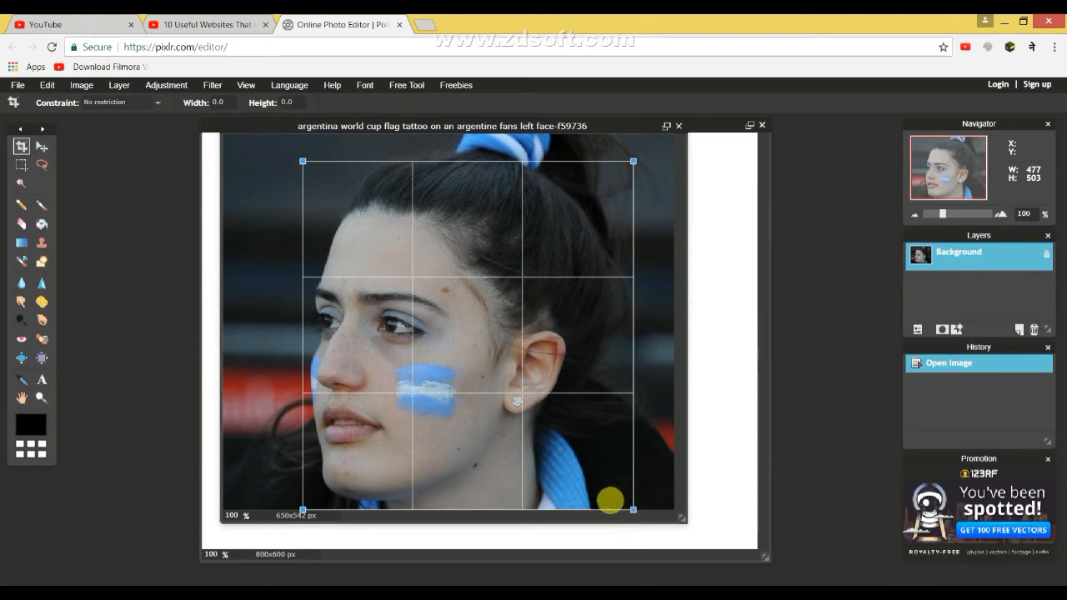
key("Return")
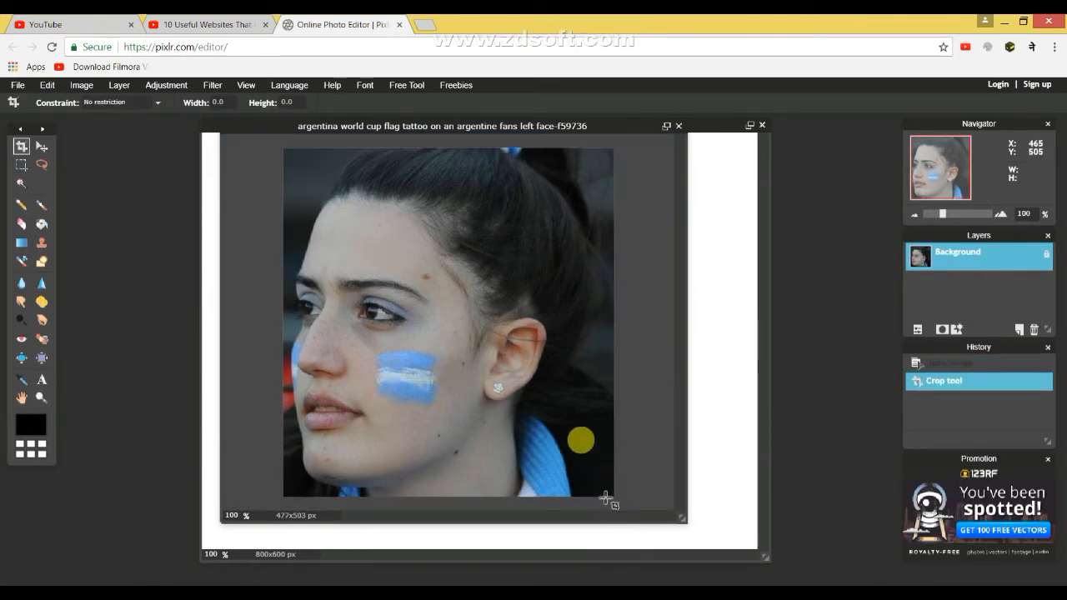
key("ctrl+z")
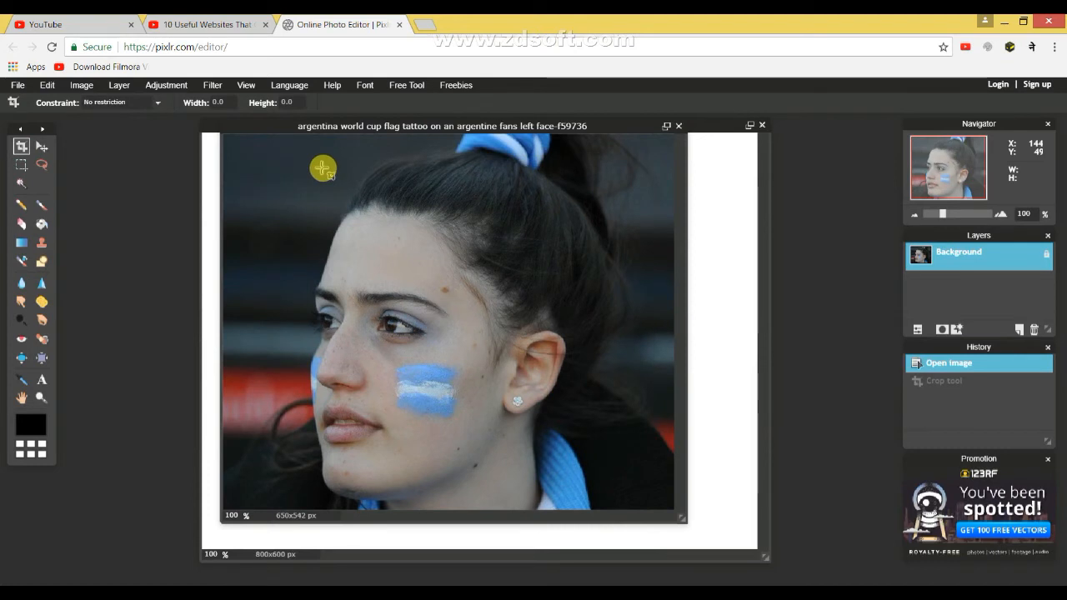
Paint soft black strokes over the woman's forehead and hairline with the Brush tool at size 50.
left_click_drag(486, 126, 482, 121)
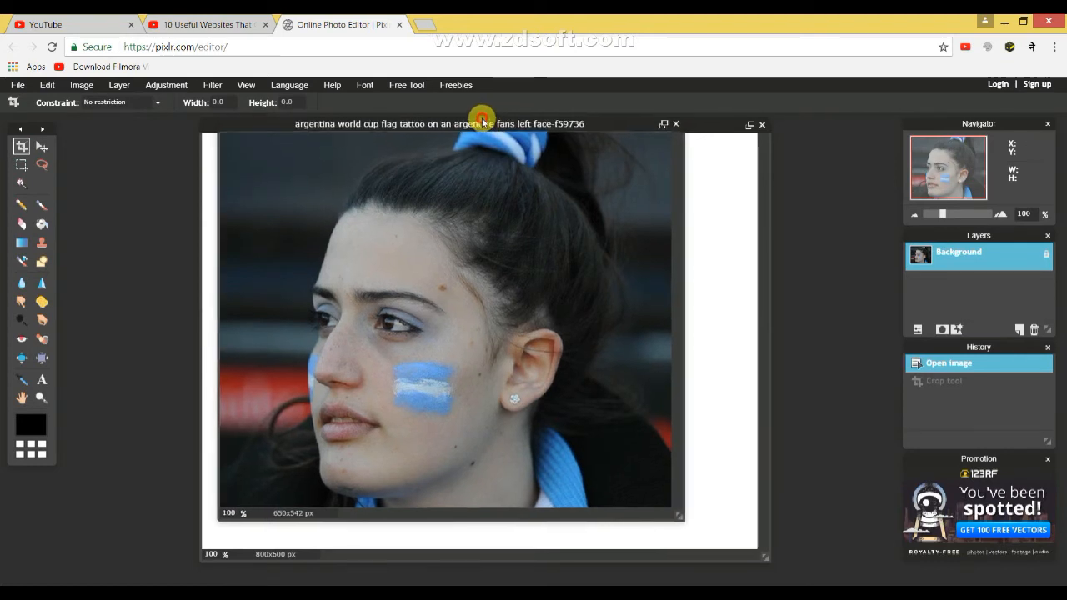
left_click(43, 147)
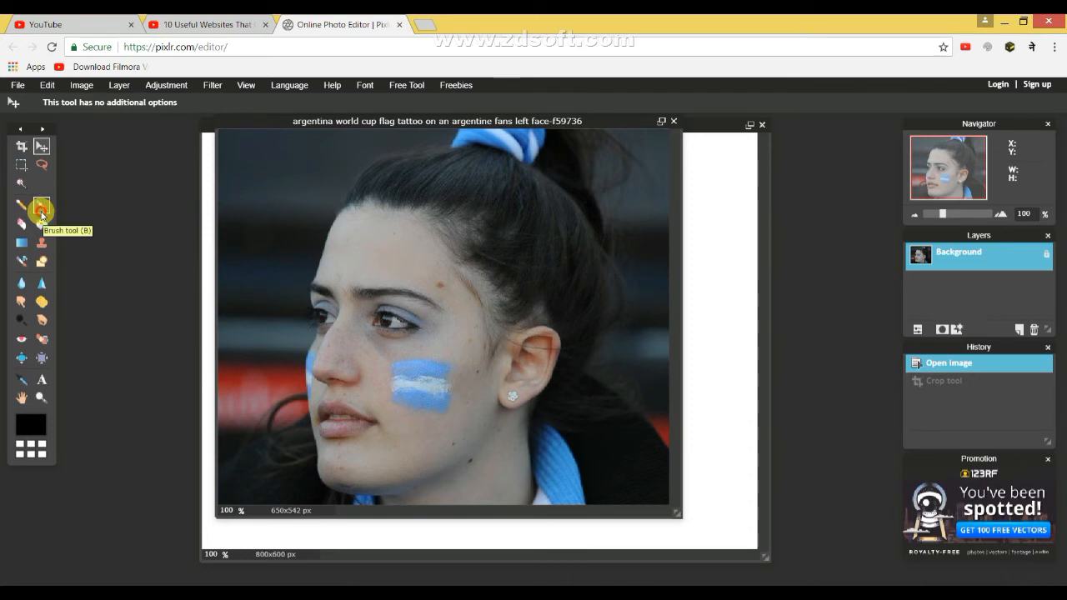
key("b")
mouse_move(345, 267)
left_mouse_down()
mouse_move(380, 265)
mouse_move(379, 250)
mouse_move(365, 252)
mouse_move(375, 224)
mouse_move(429, 195)
mouse_move(459, 250)
left_mouse_up()
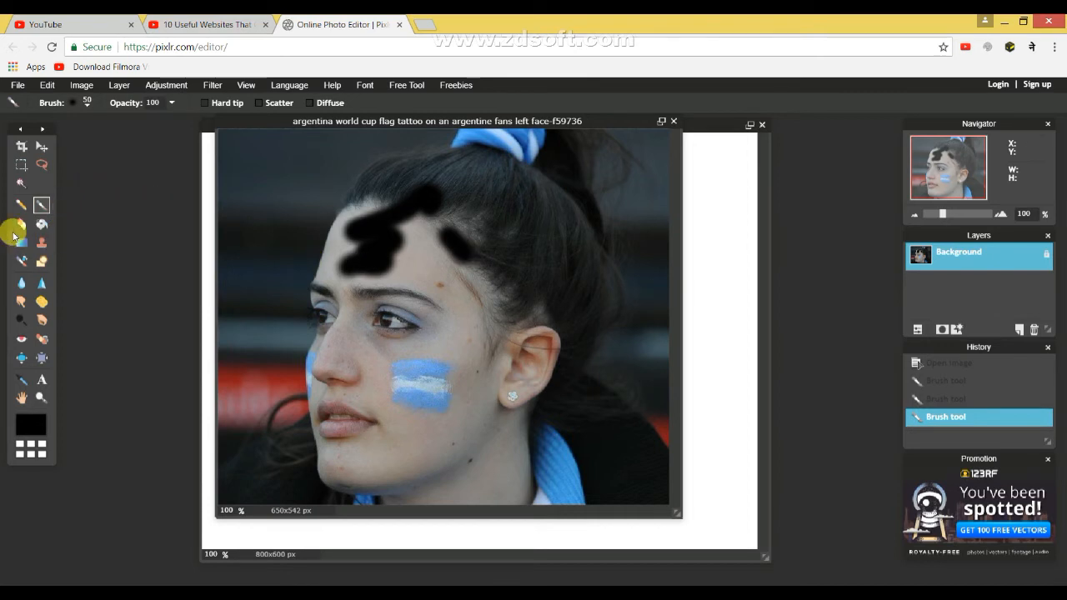
Erase across the forehead and part of the black strokes above the eyes with the size 50 Eraser.
mouse_move(357, 270)
left_mouse_down()
mouse_move(385, 273)
mouse_move(362, 257)
mouse_move(332, 289)
left_mouse_up()
left_click(22, 223)
mouse_move(367, 253)
left_mouse_down()
mouse_move(365, 263)
mouse_move(331, 287)
mouse_move(399, 270)
mouse_move(386, 214)
left_mouse_up()
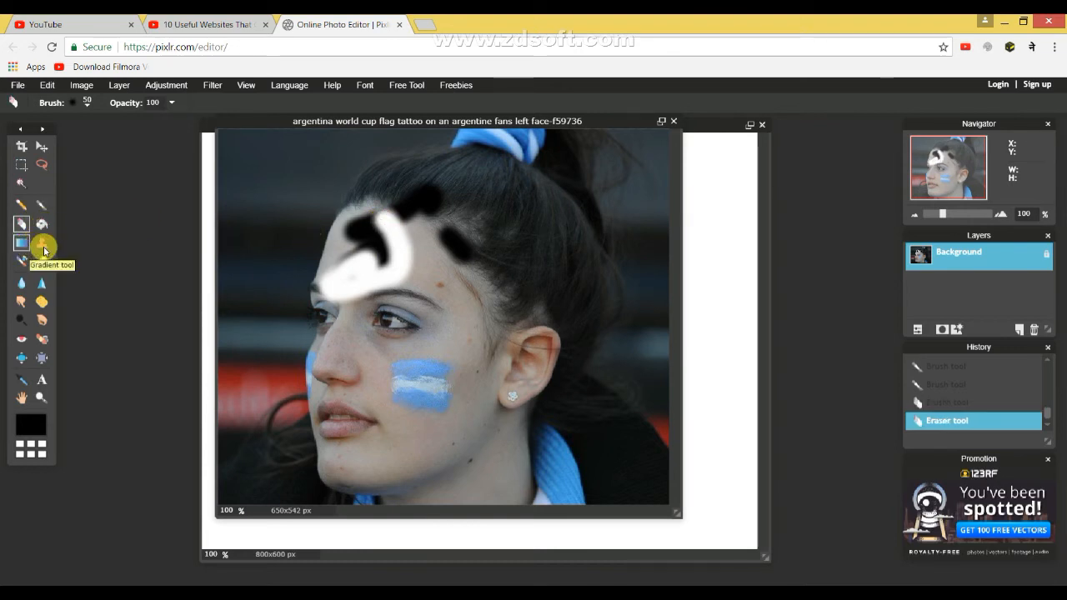
Sharpen the cheek near the ear at strength 100, and dodge the midtones above the eye at 50 exposure.
left_click(43, 288)
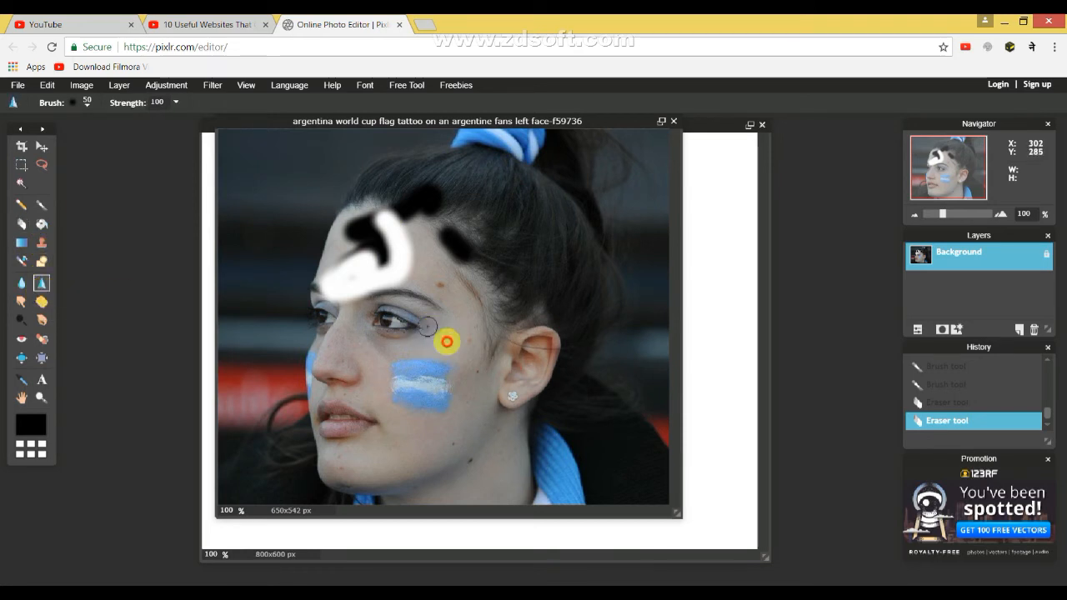
left_click(499, 376)
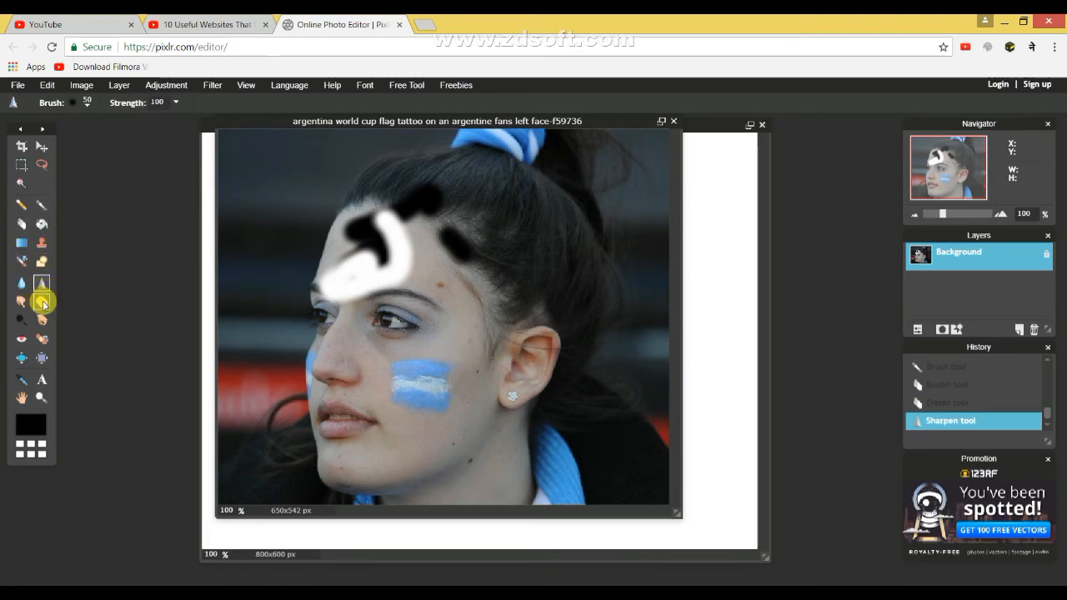
left_click(22, 320)
mouse_move(347, 297)
left_mouse_down()
mouse_move(353, 281)
mouse_move(332, 297)
left_mouse_up()
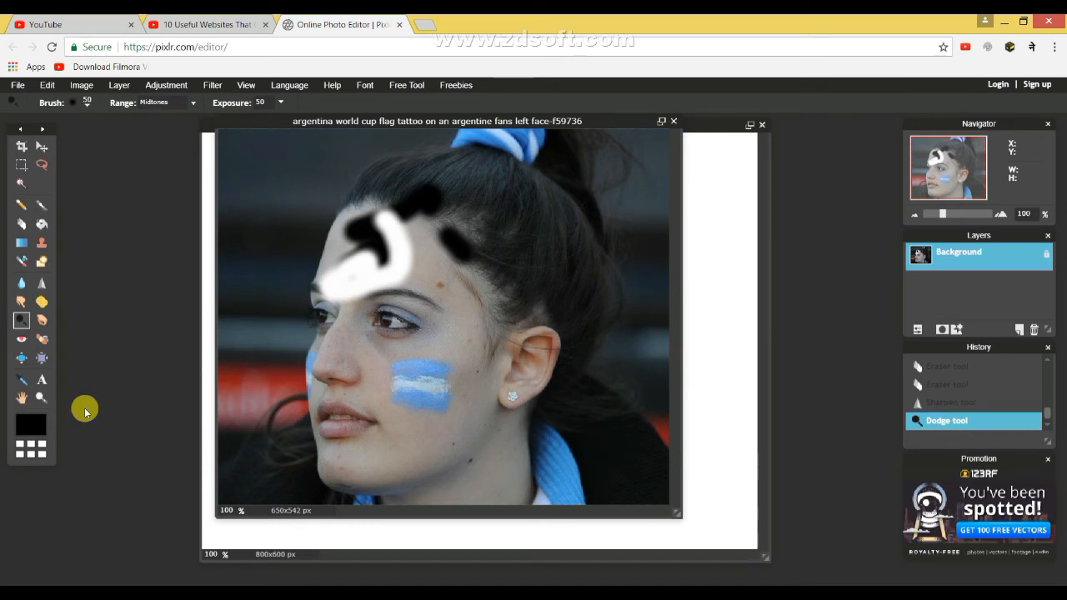
left_click(21, 398)
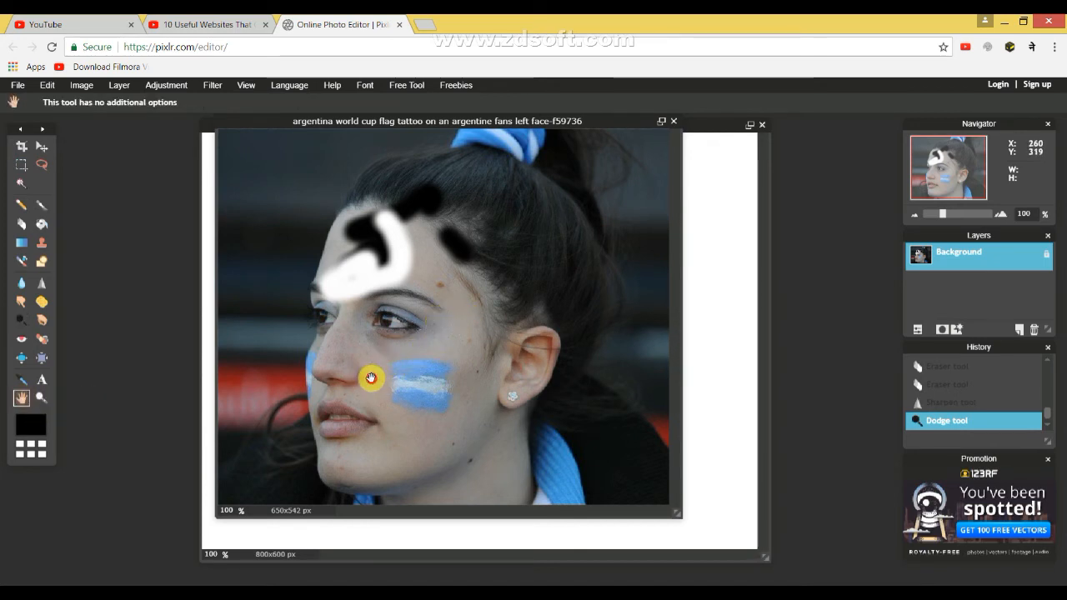
Zoom the photo to 200% and add the text "bharat" on the cheek just below the eye.
left_click(42, 398)
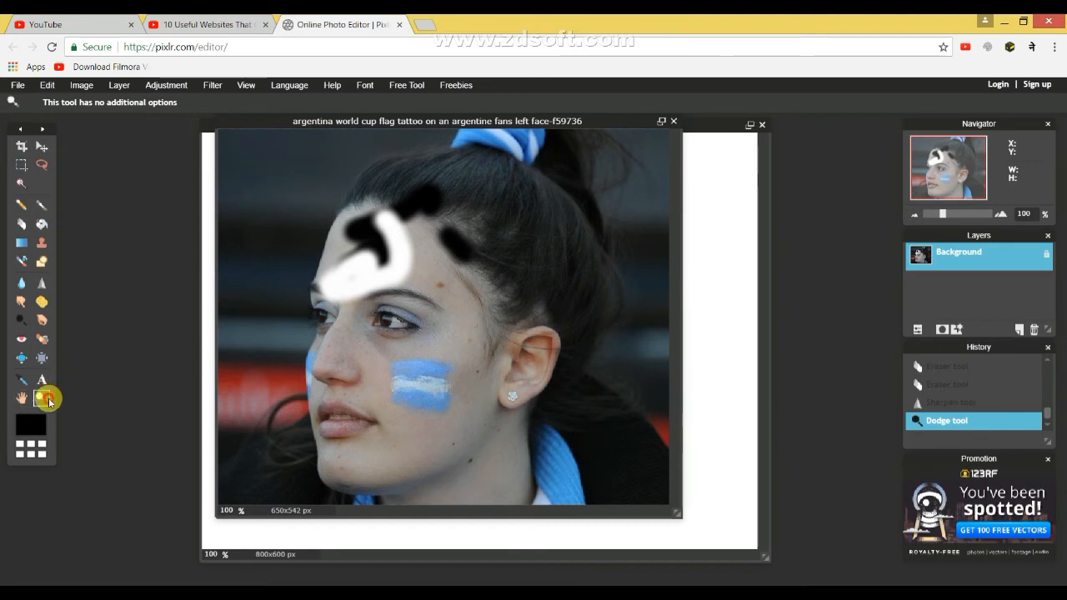
left_click(505, 342)
left_click(339, 362)
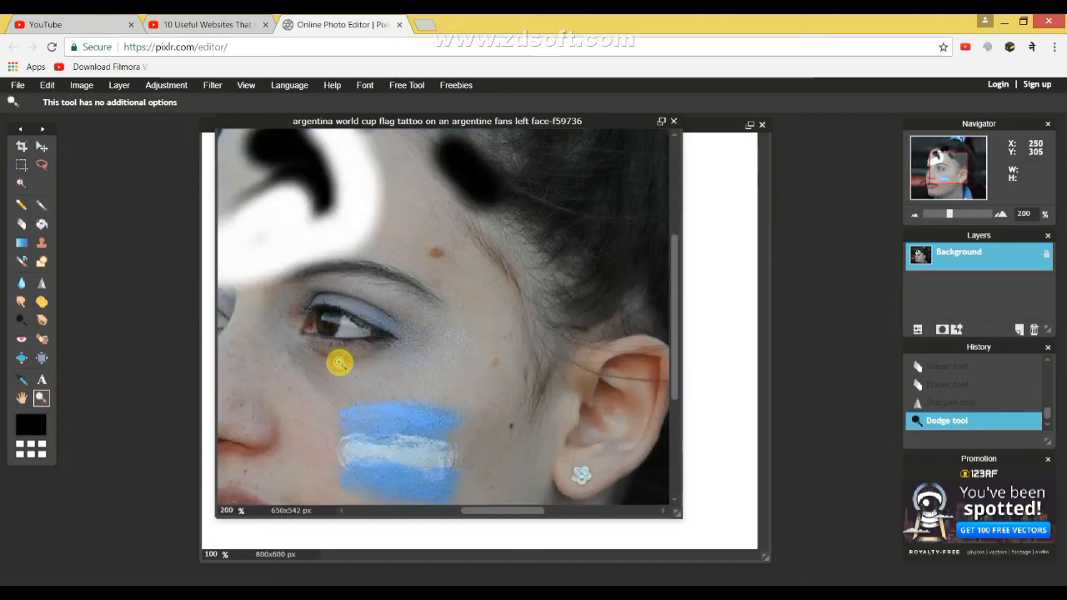
left_click(45, 381)
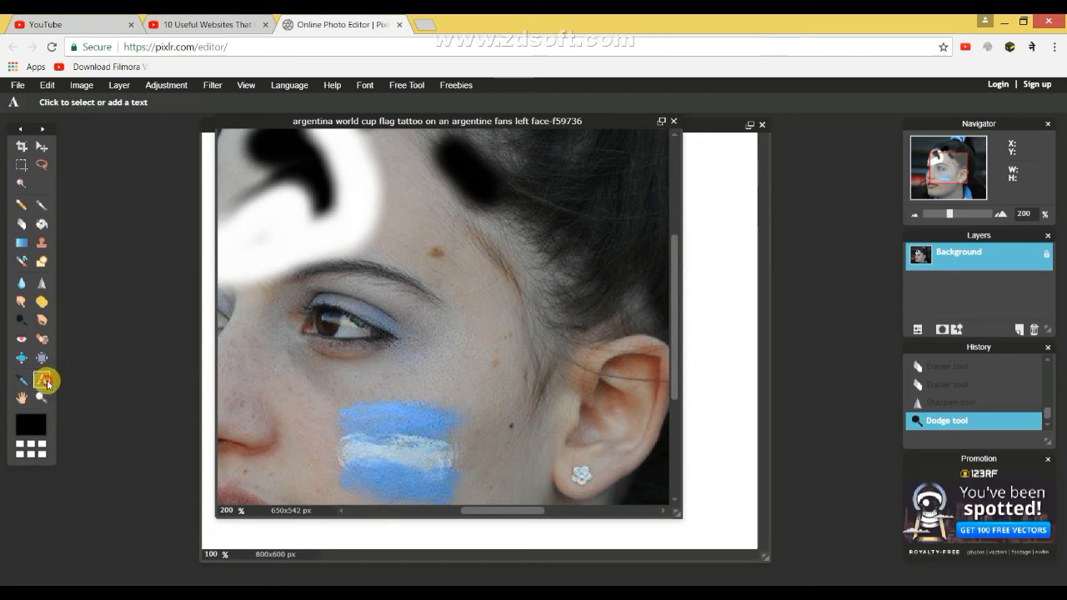
left_click(362, 379)
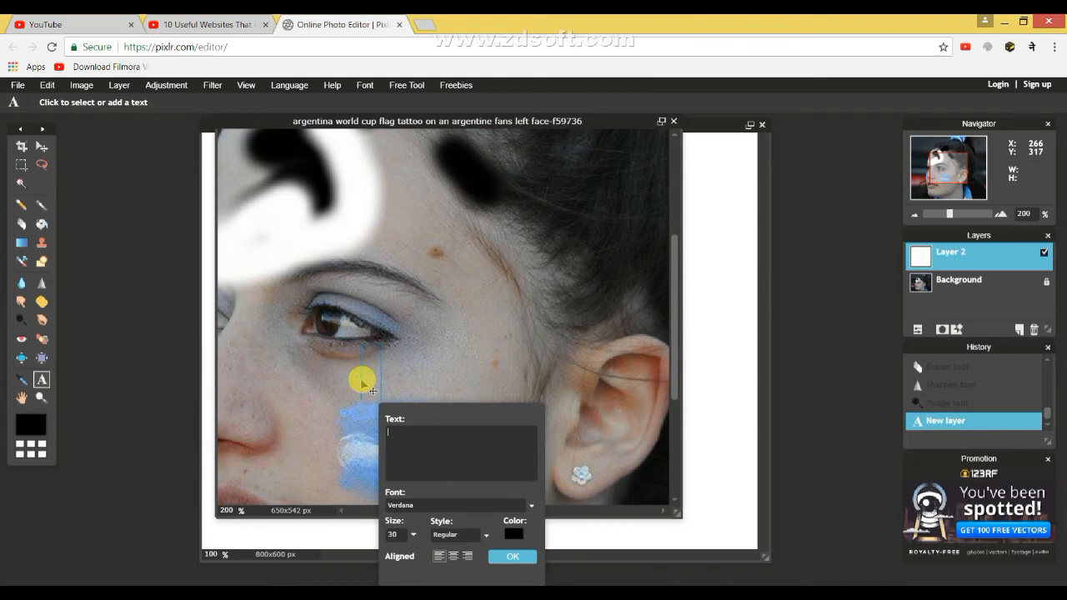
type("bharat")
key("Return")
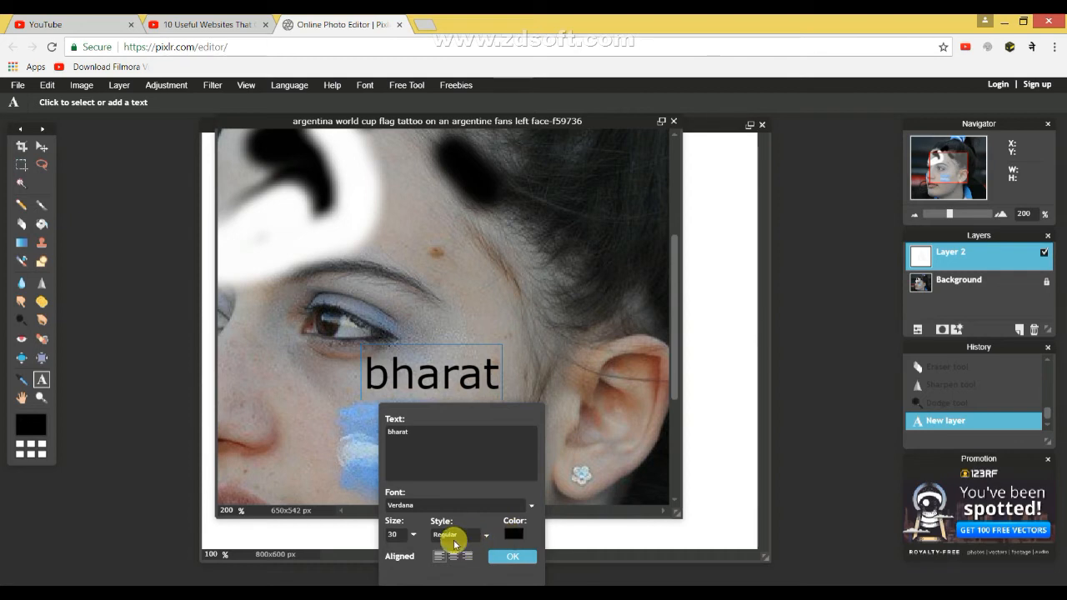
Set the "bharat" text to size 397 and bold style.
left_click(413, 535)
left_click(413, 536)
left_click(412, 535)
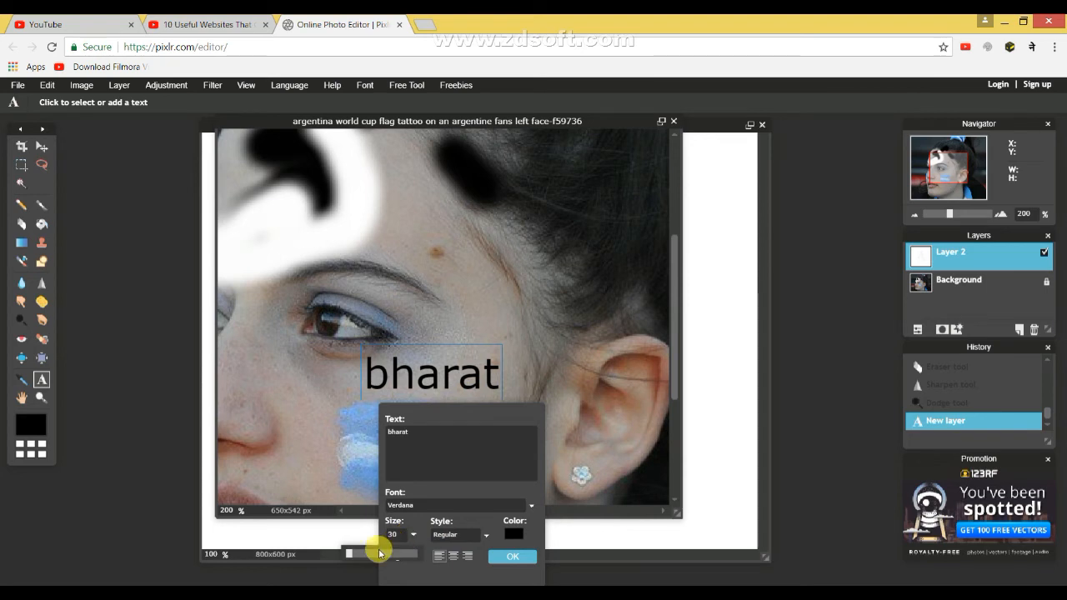
left_click_drag(369, 548, 461, 538)
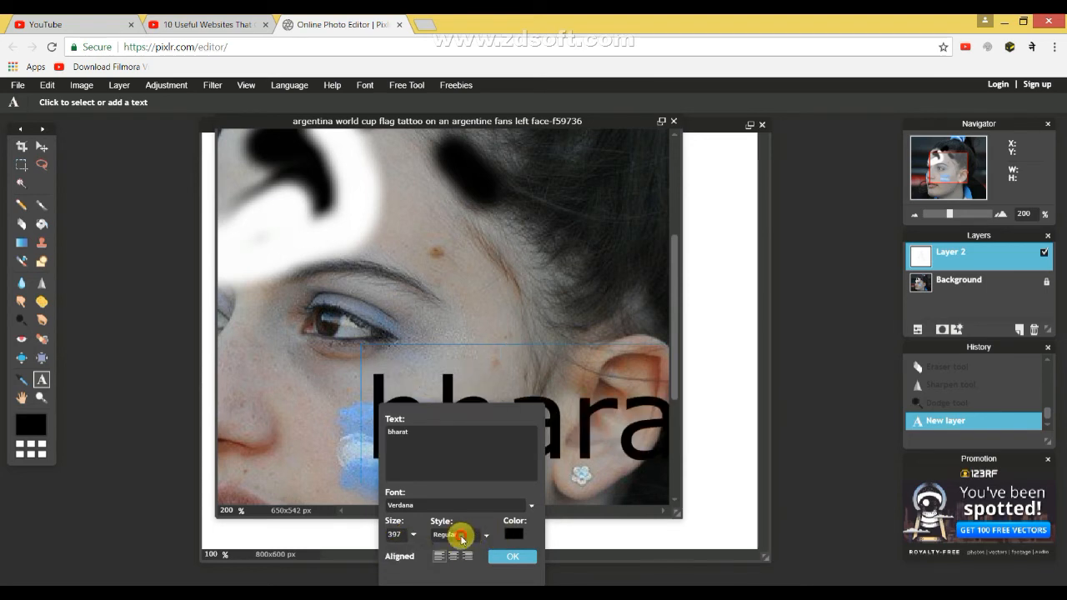
left_click(461, 538)
left_click(446, 559)
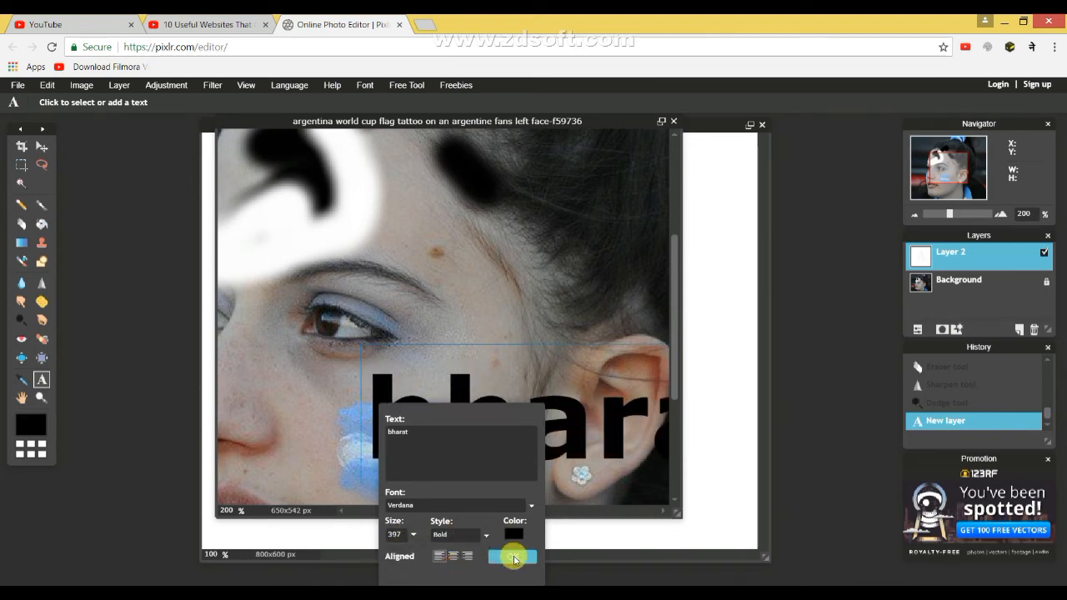
Colour the "bharat" text light blue (66c1d4) and finish the text layer.
left_click(513, 533)
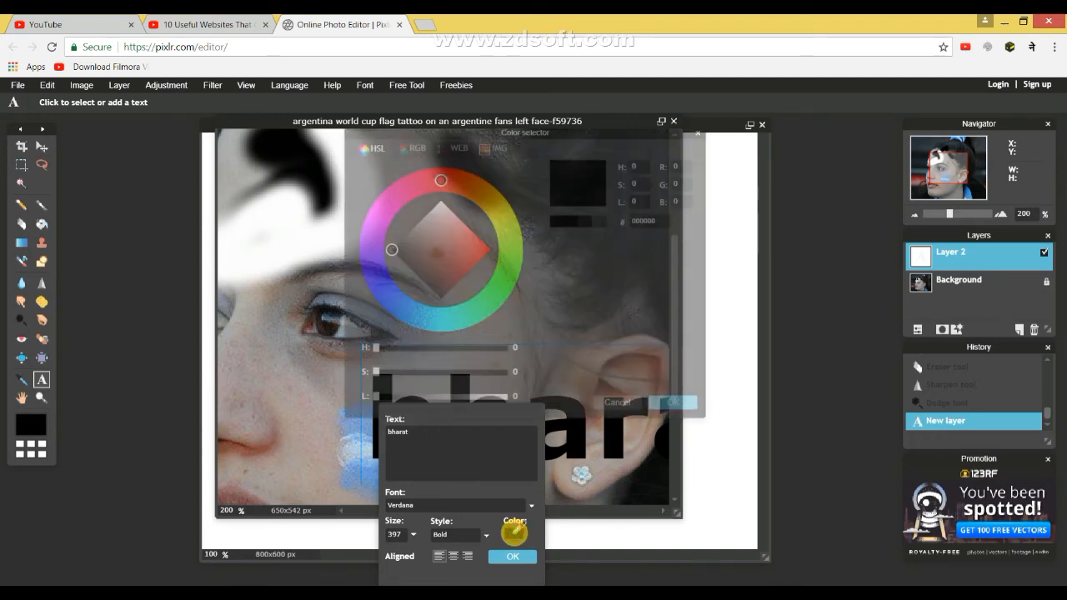
left_click(440, 210)
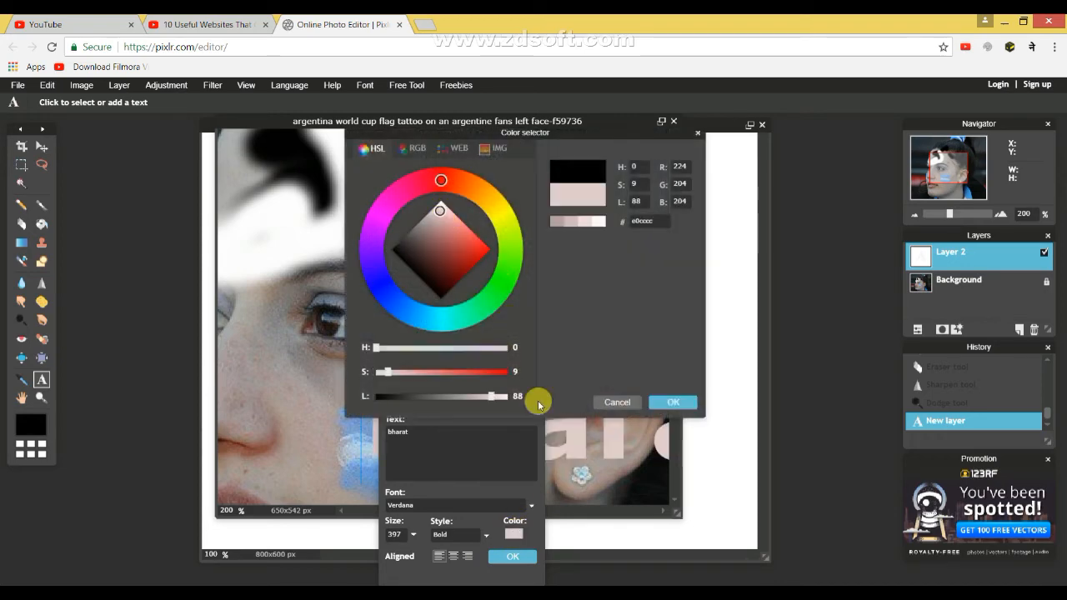
left_click(511, 556)
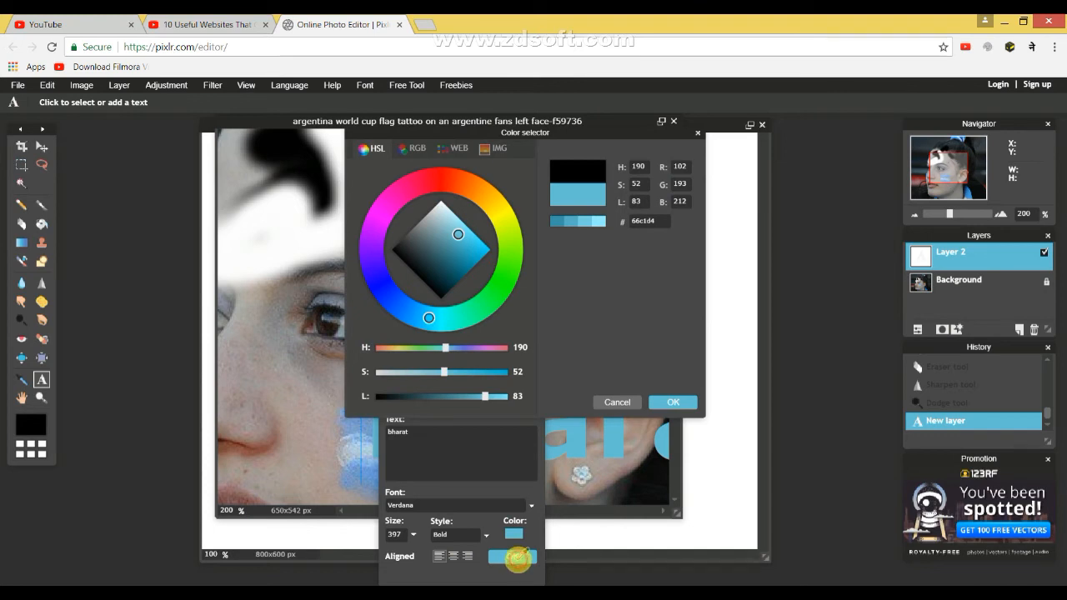
left_click(670, 403)
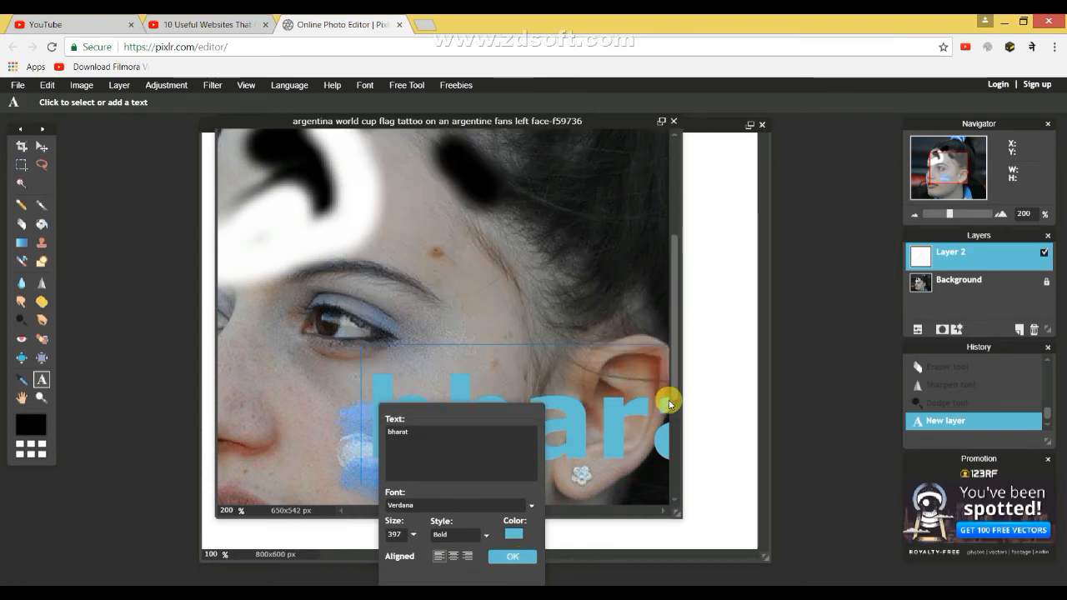
left_click(522, 559)
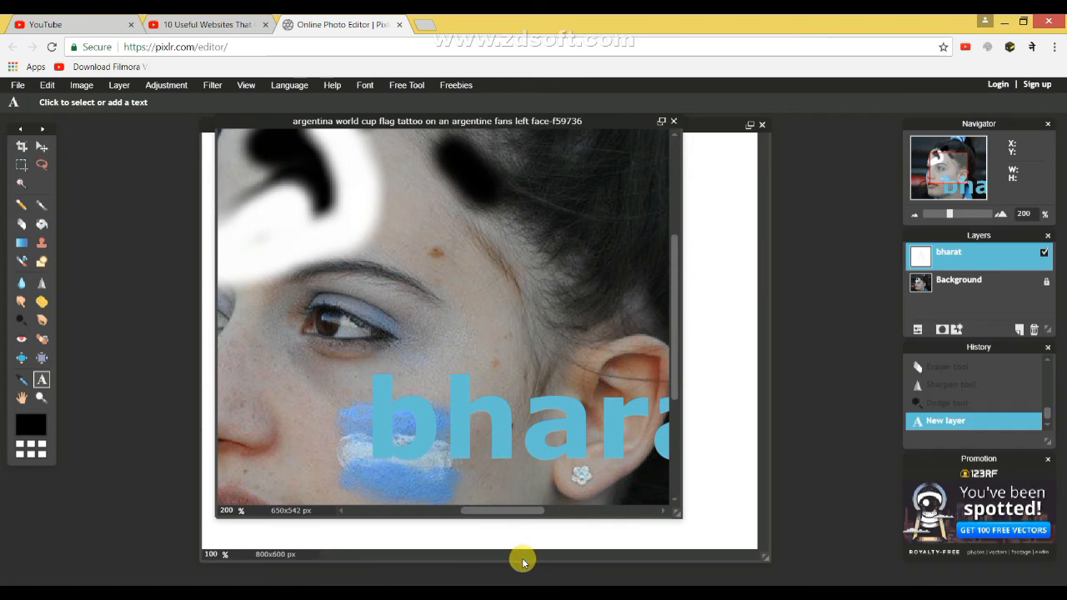
Move the "bharat" text up across the forehead, just above the eyebrow, so the whole word fits in view.
left_click(41, 148)
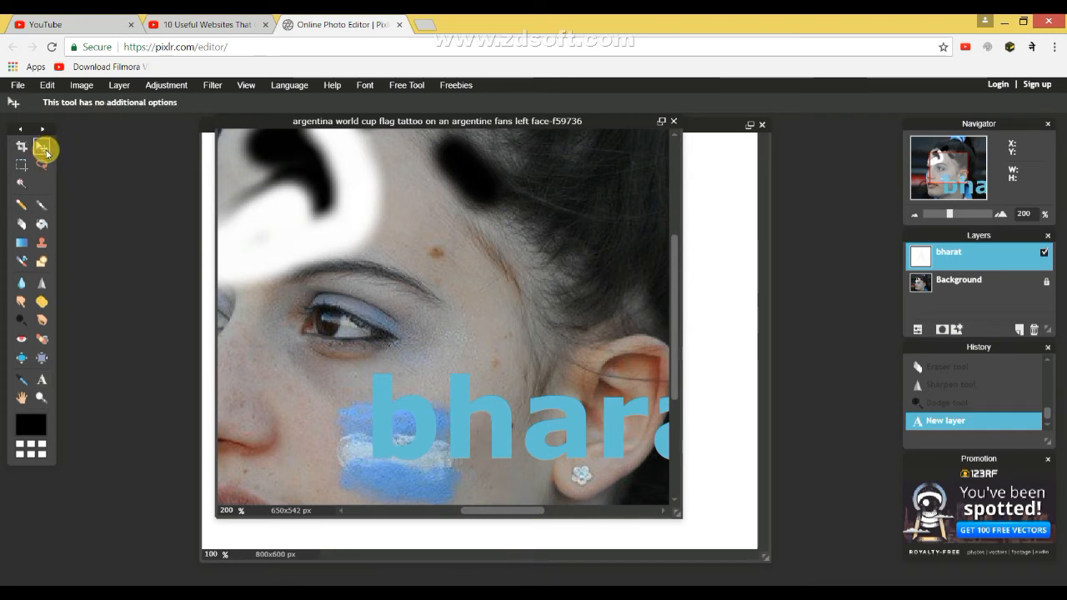
left_click_drag(495, 415, 354, 304)
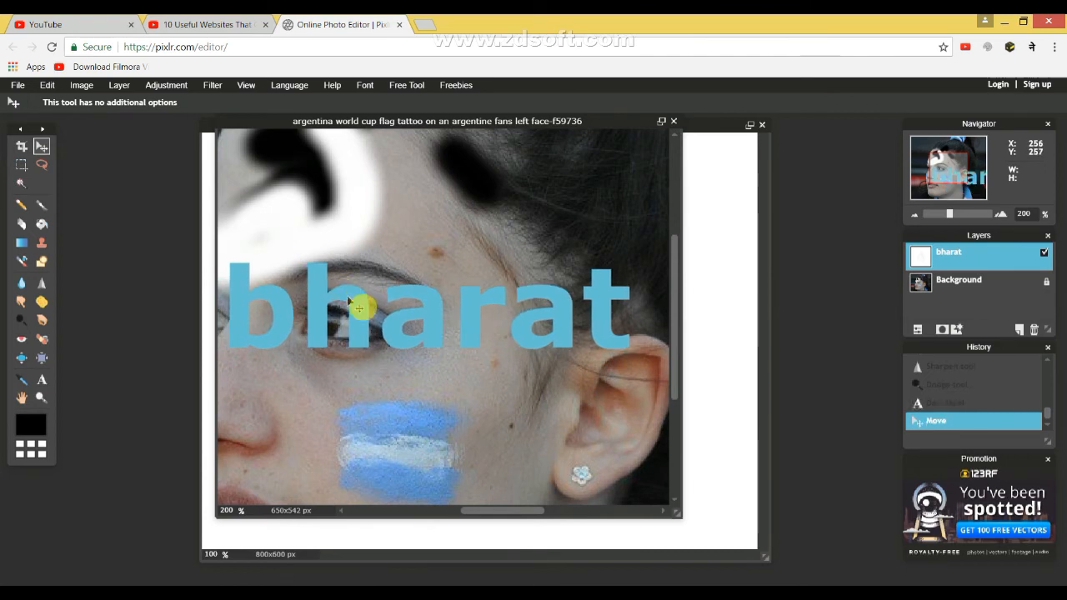
left_click_drag(426, 322, 421, 241)
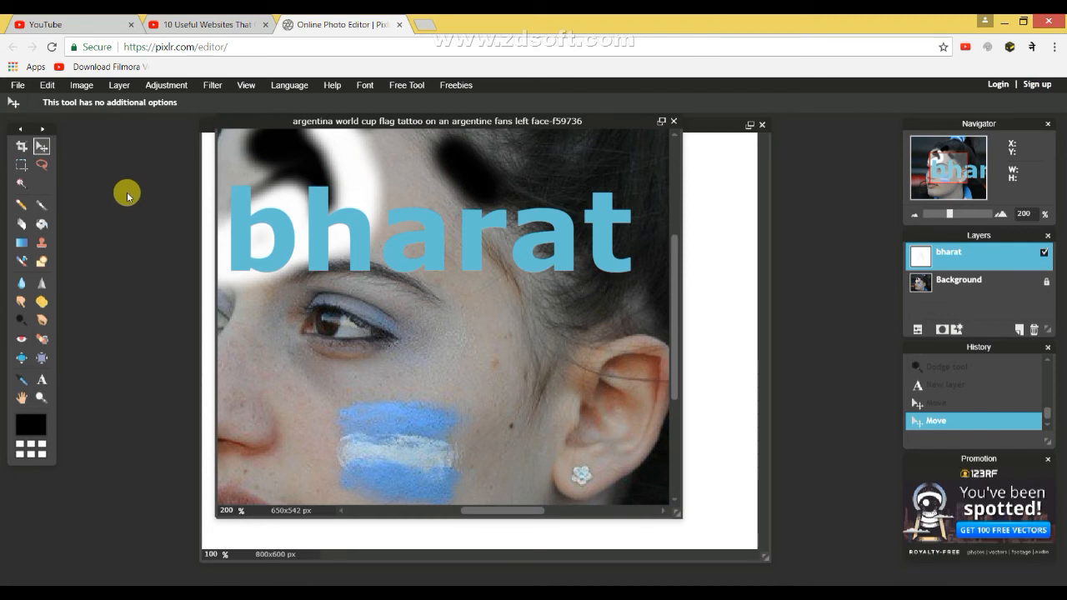
Try the Drawing tool and the Blur tool around the eye with the text layer active.
left_click(43, 263)
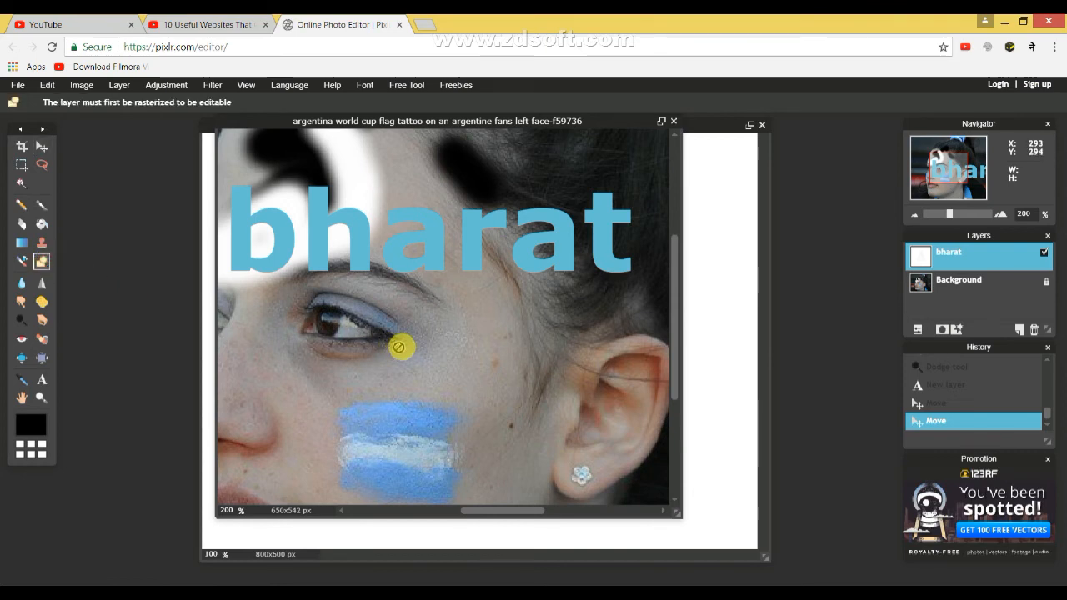
left_click(41, 147)
left_click(45, 257)
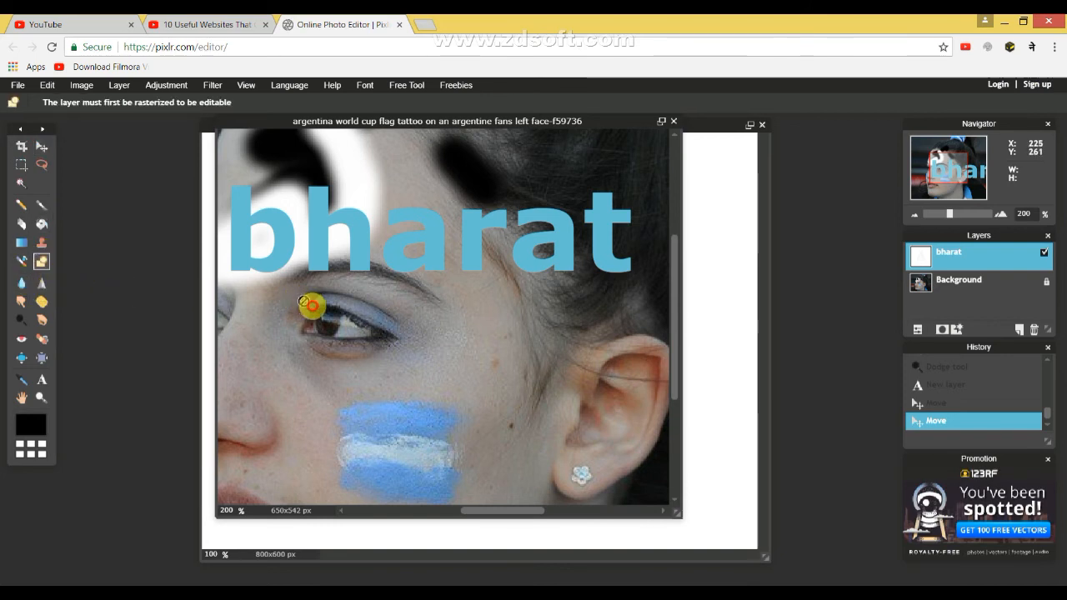
left_click(26, 285)
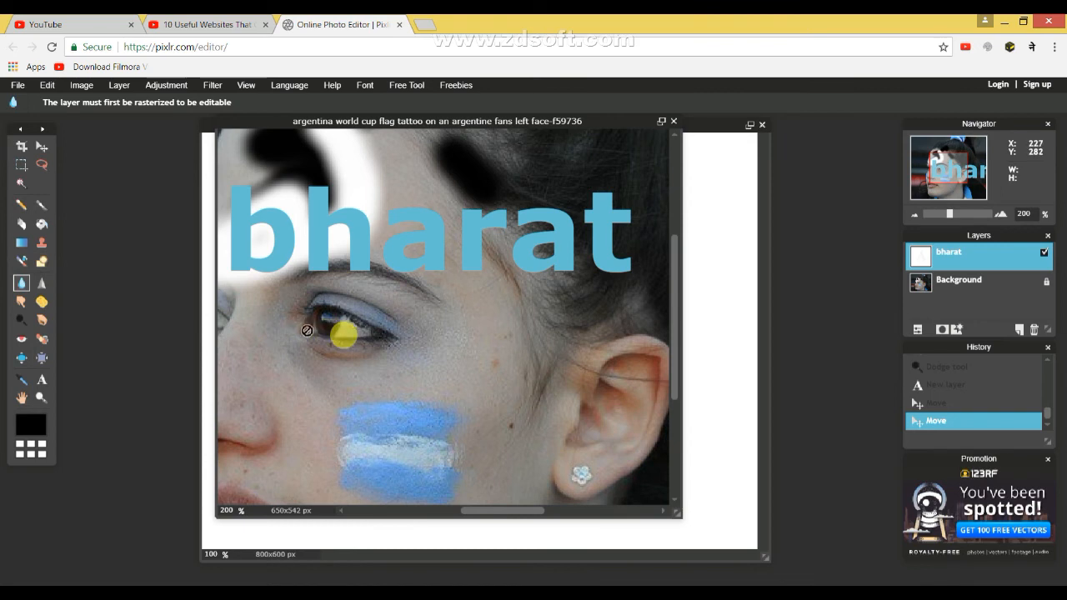
left_click(42, 146)
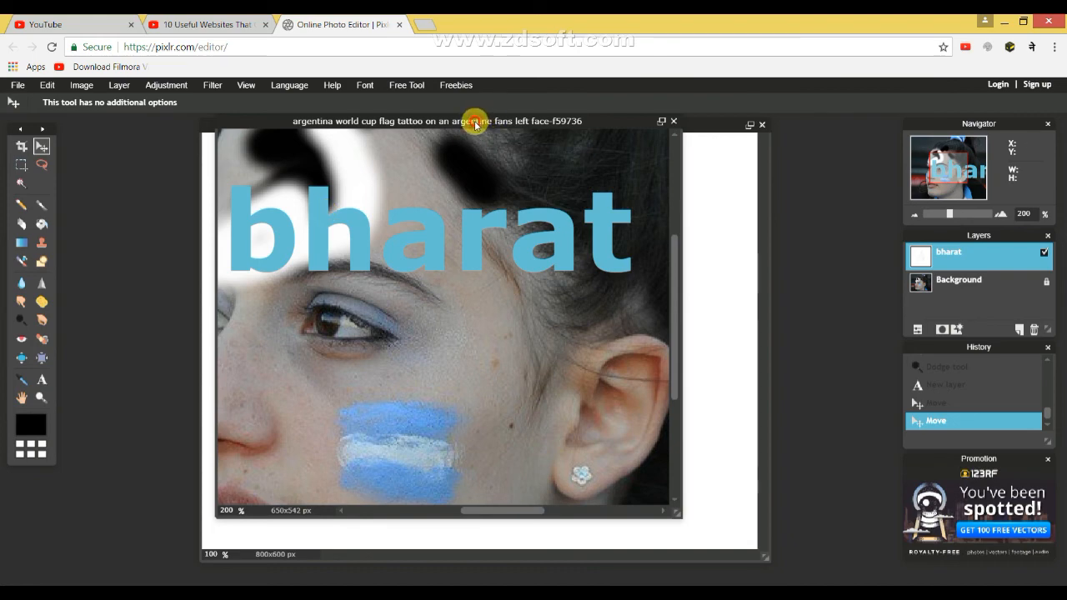
Maximize the edited photo's window and close the photo, leaving the blank image open.
left_click(660, 122)
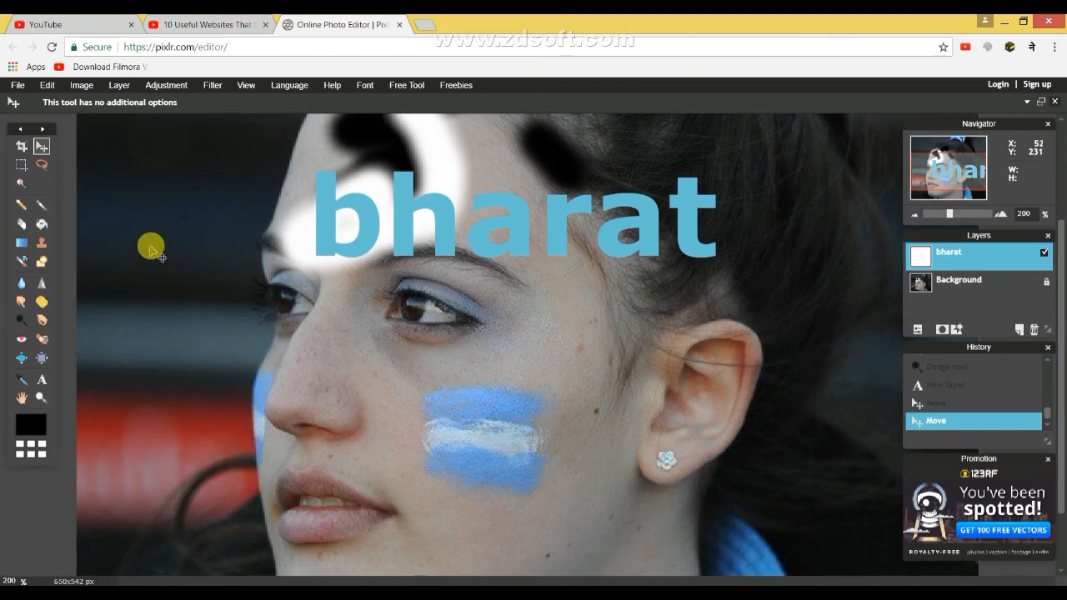
left_click(641, 141)
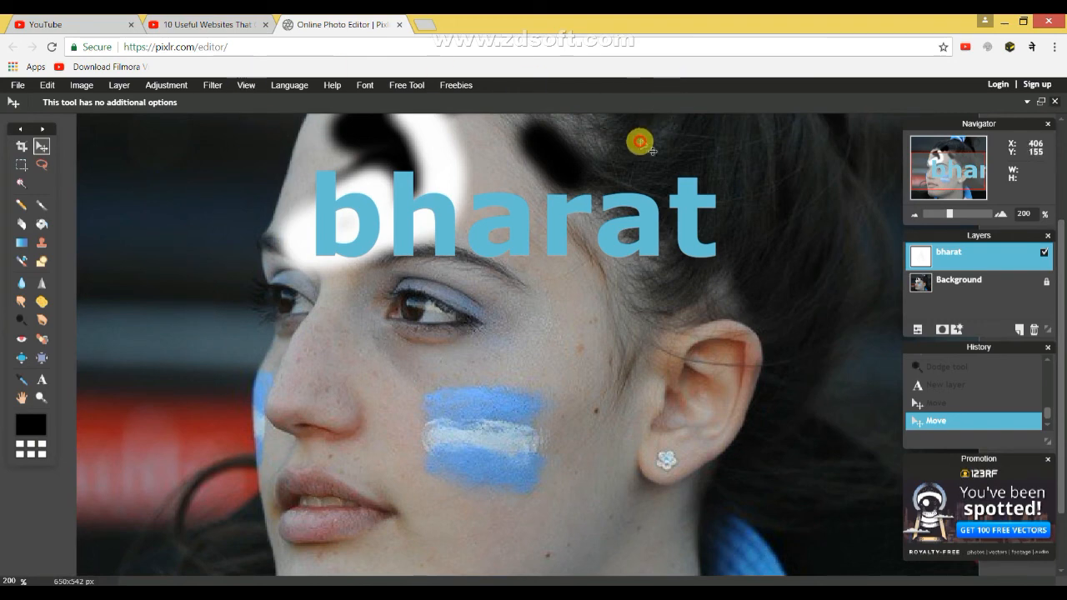
left_click(1054, 102)
left_click(550, 364)
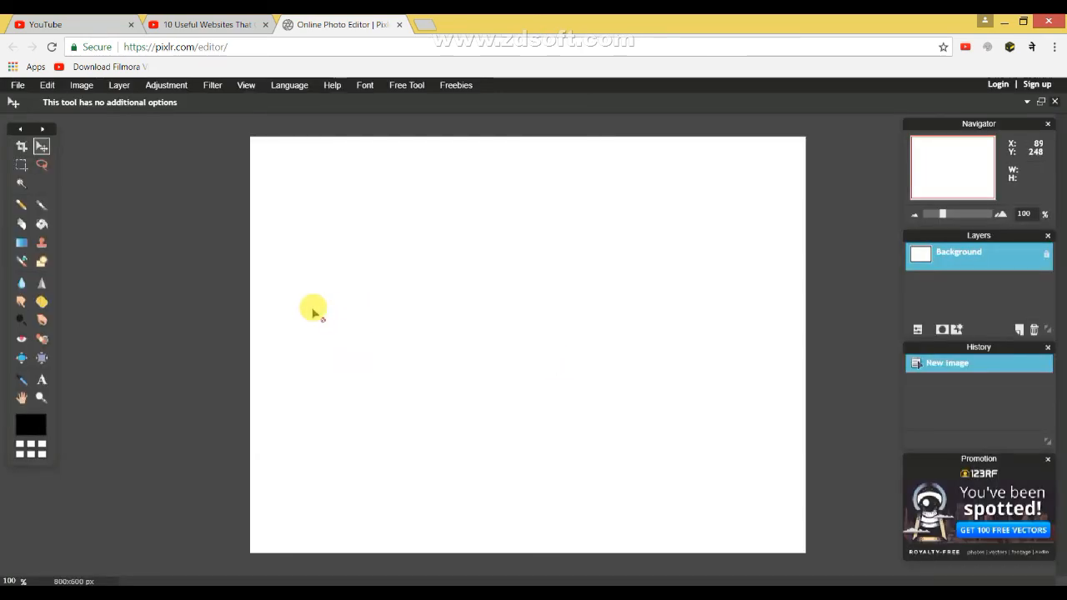